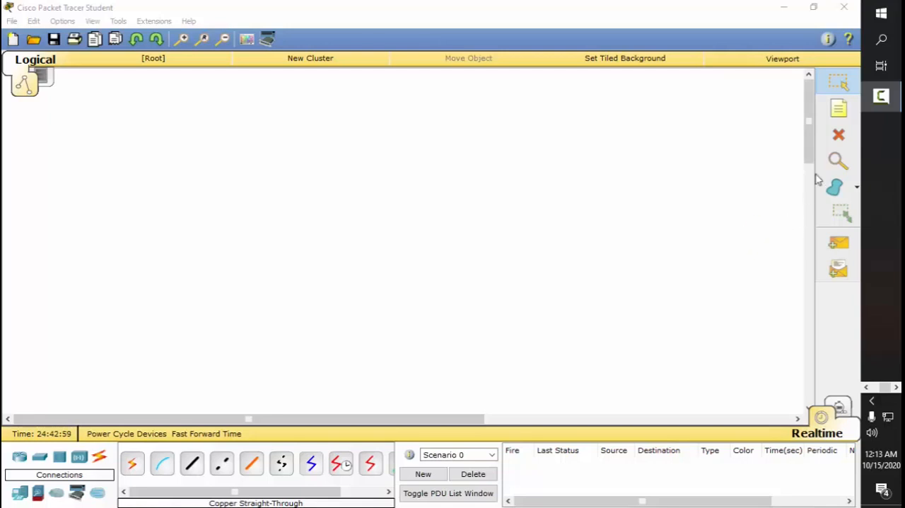
Step: Add a text note reading "DHCP" and place it near the upper middle of the workspace
left_click(839, 108)
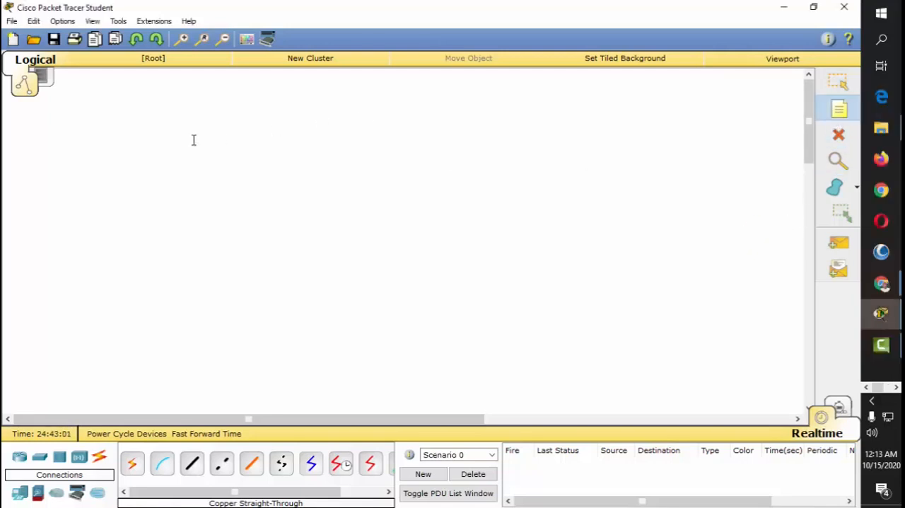
left_click(169, 124)
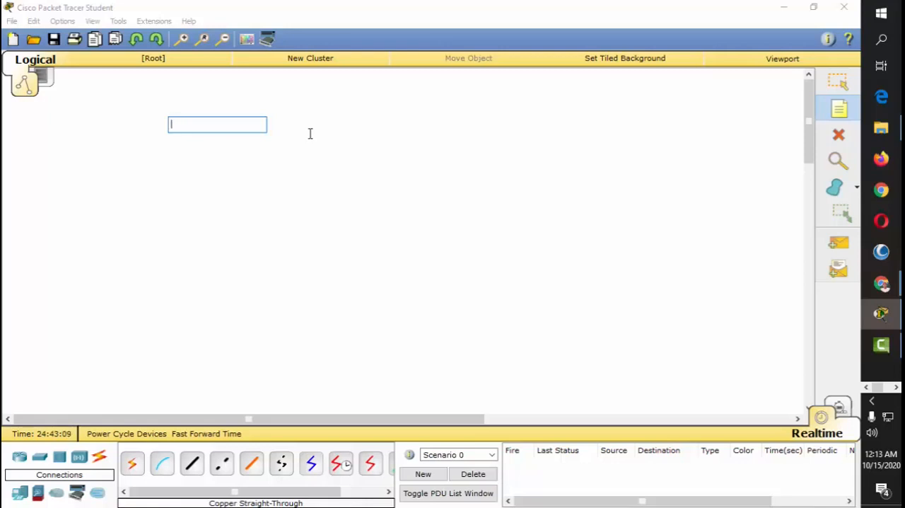
type("D")
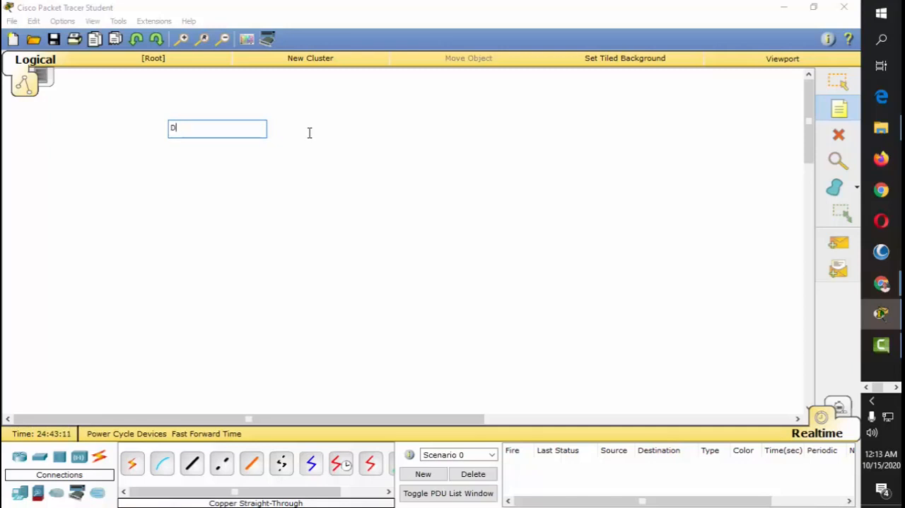
type("HCP")
left_click(837, 83)
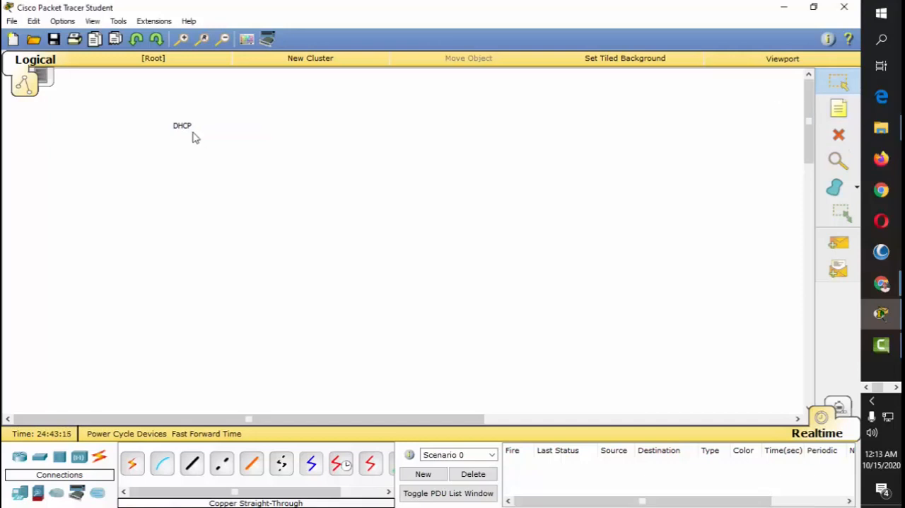
left_click_drag(186, 132, 442, 104)
Step: Add a second line to the DHCP note reading "1 - Configuring DHCP with a DHCP Server"
double_click(441, 103)
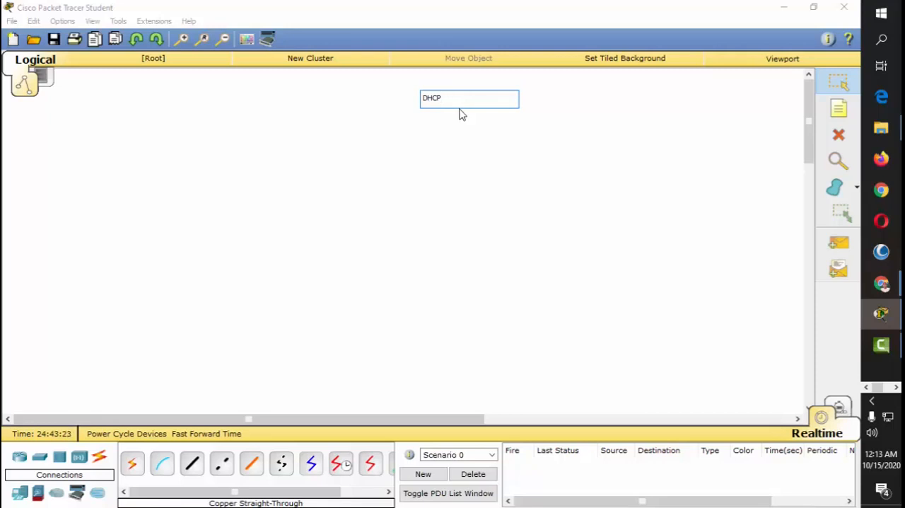
key("Return")
type("1-confi")
key("BackSpace")
key("BackSpace")
key("BackSpace")
key("BackSpace")
key("BackSpace")
type("Configuring DHCP with a Seve")
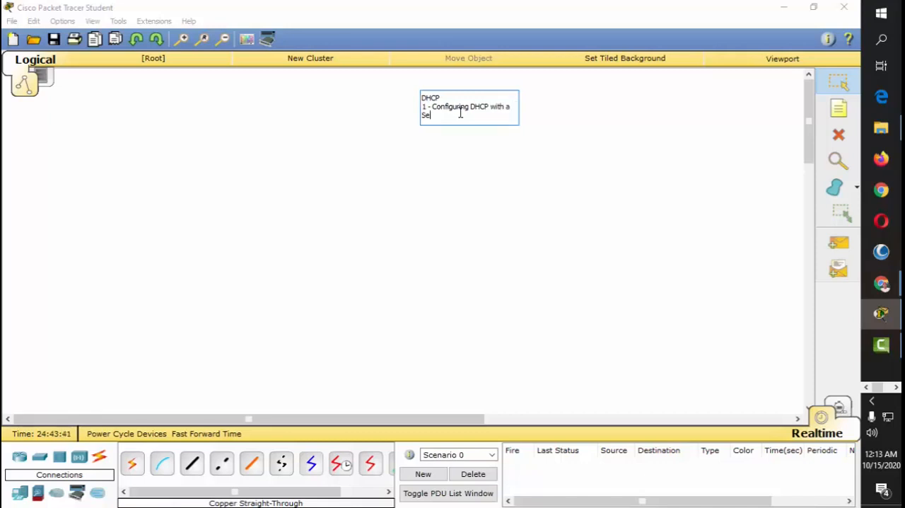
key("BackSpace")
key("BackSpace")
key("BackSpace")
key("BackSpace")
type("DHCP Sre")
key("BackSpace")
key("BackSpace")
type("erver")
Step: Add a third line to the note reading "2 - Configuring DHCP with a Router"
key("Return")
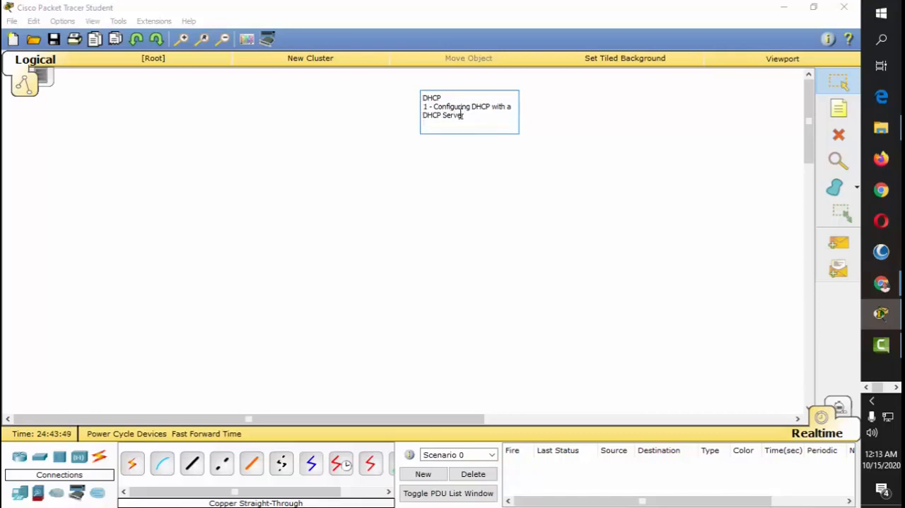
type("2 - COn")
key("BackSpace")
key("BackSpace")
type("onfiguring DHCP with a")
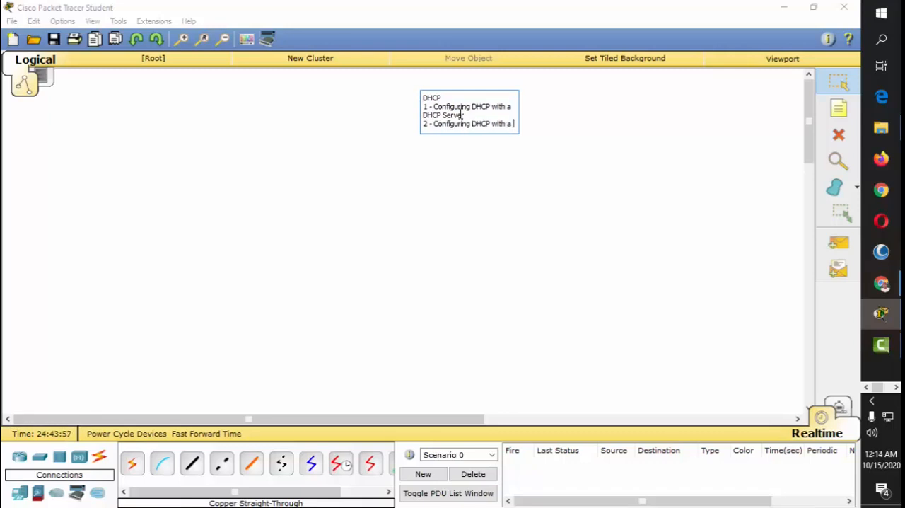
type(" Router")
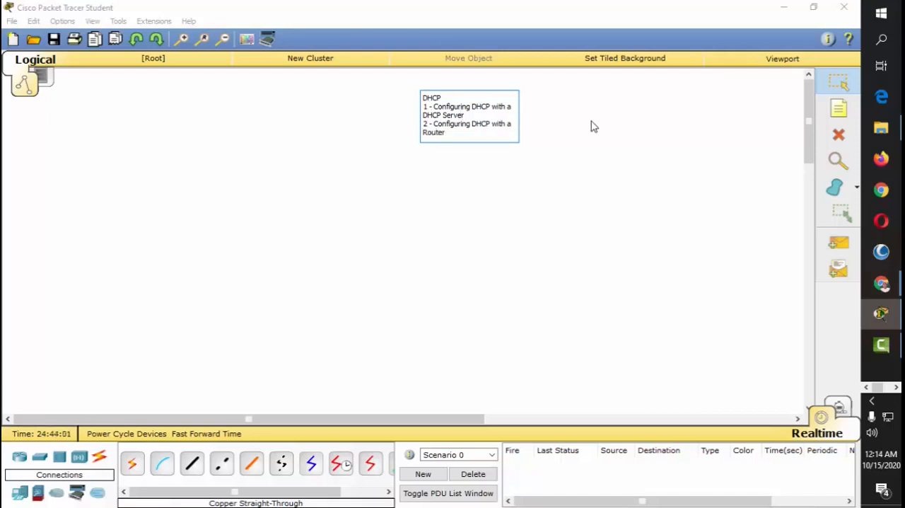
Step: Finish editing the note and reposition it at the top centre of the workspace
left_click(545, 125)
left_click_drag(508, 113, 427, 103)
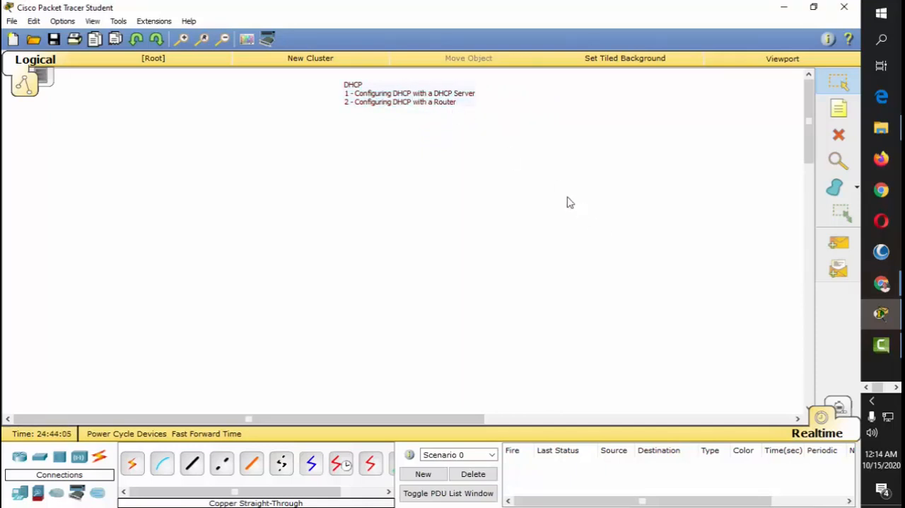
left_click_drag(430, 108, 446, 96)
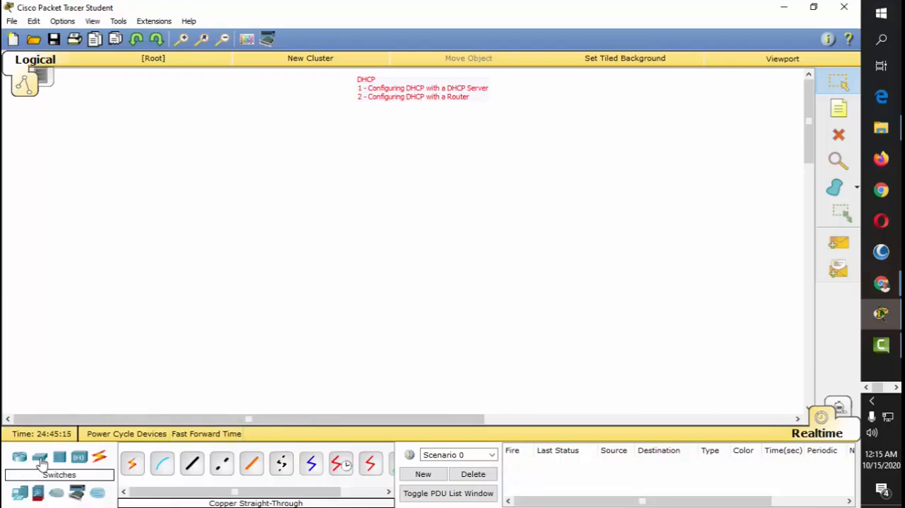
Step: Place a 2950-24 switch in the middle of the workspace, a generic server to its upper right and a generic PC to its upper left
left_click_drag(20, 492, 325, 237)
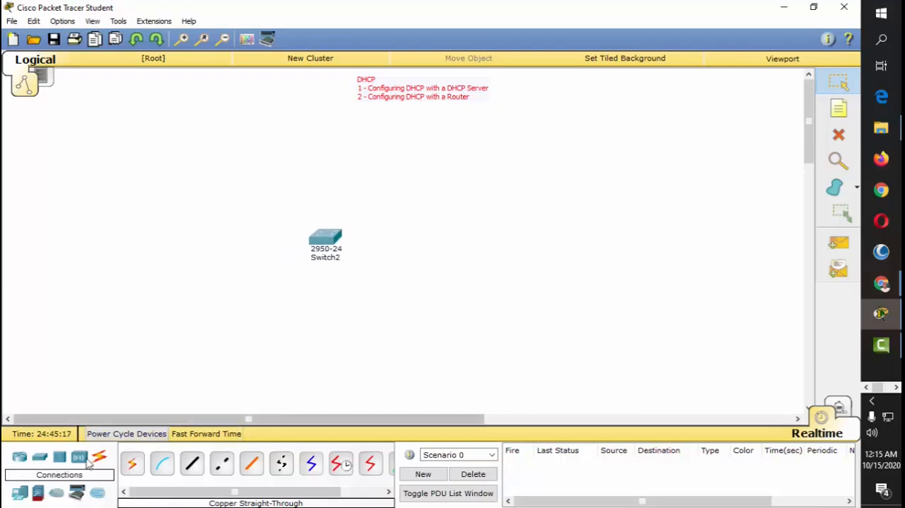
left_click_drag(20, 493, 167, 211)
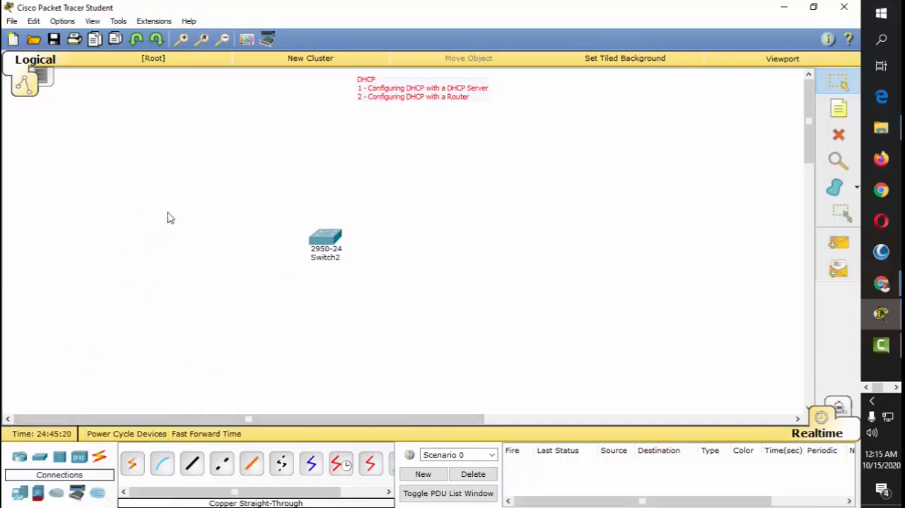
left_click_drag(20, 493, 185, 221)
left_click(20, 493)
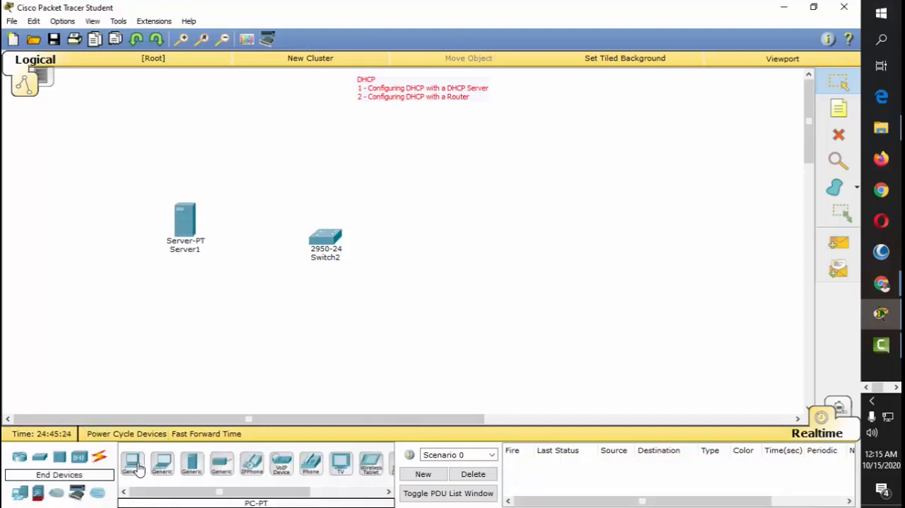
left_click_drag(135, 469, 454, 182)
left_click_drag(329, 241, 318, 230)
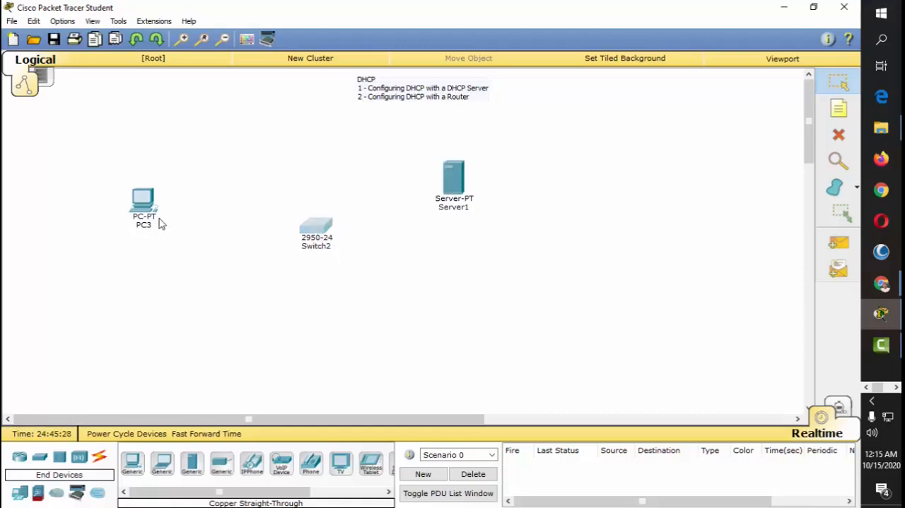
left_click_drag(151, 211, 182, 197)
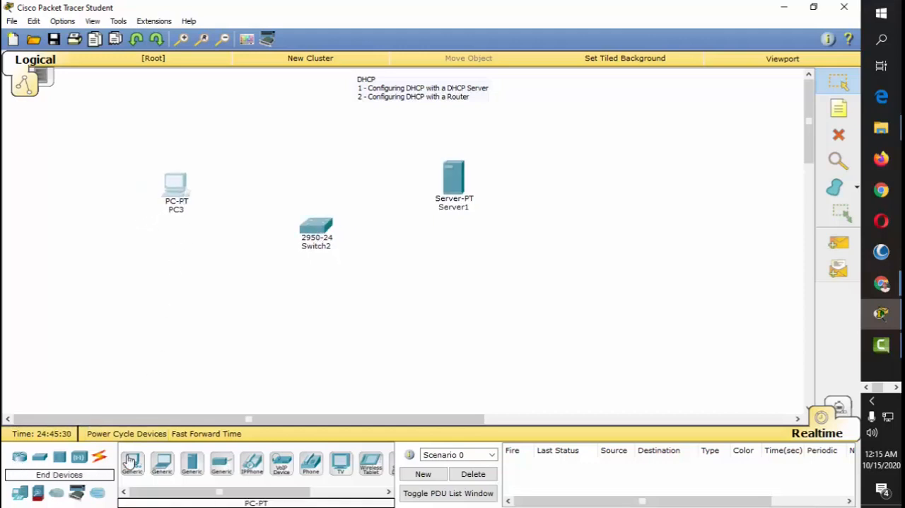
Step: Add a generic laptop below the PC and adjust the positions of the PC, laptop and switch
left_click_drag(166, 468, 182, 309)
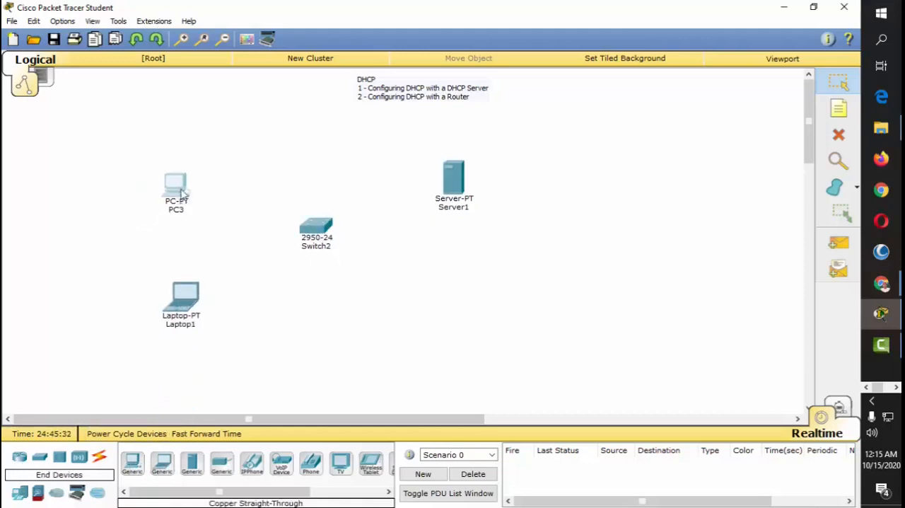
left_click_drag(182, 193, 204, 178)
left_click_drag(200, 309, 214, 296)
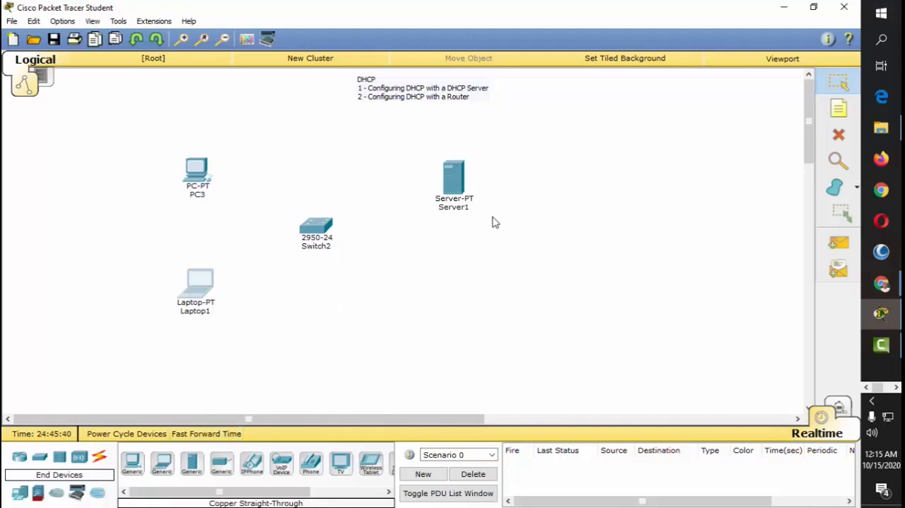
left_click_drag(316, 230, 327, 228)
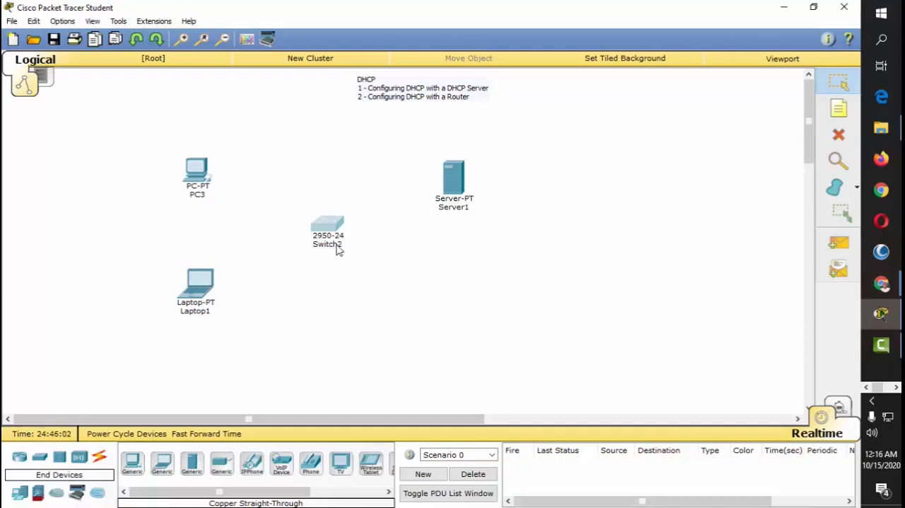
Step: Connect PC3 to the switch's FastEthernet0/1 port with a copper straight-through cable
left_click(99, 456)
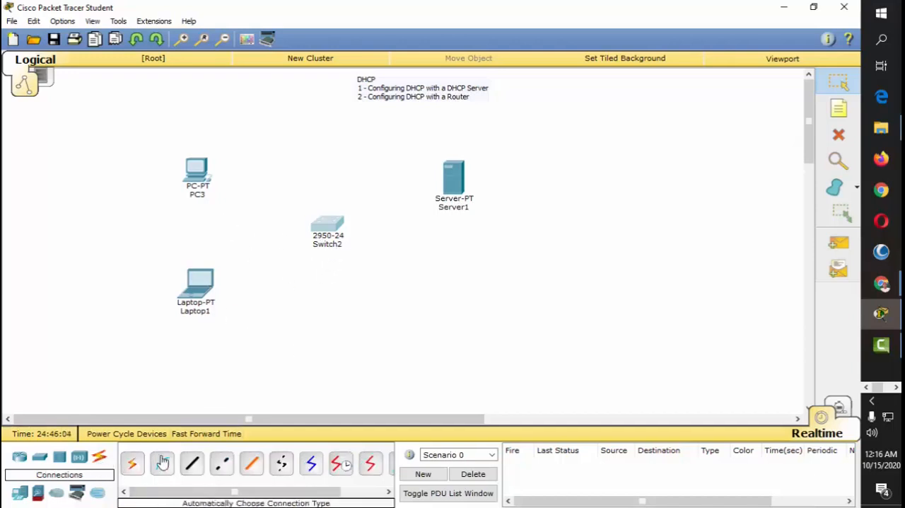
left_click(192, 463)
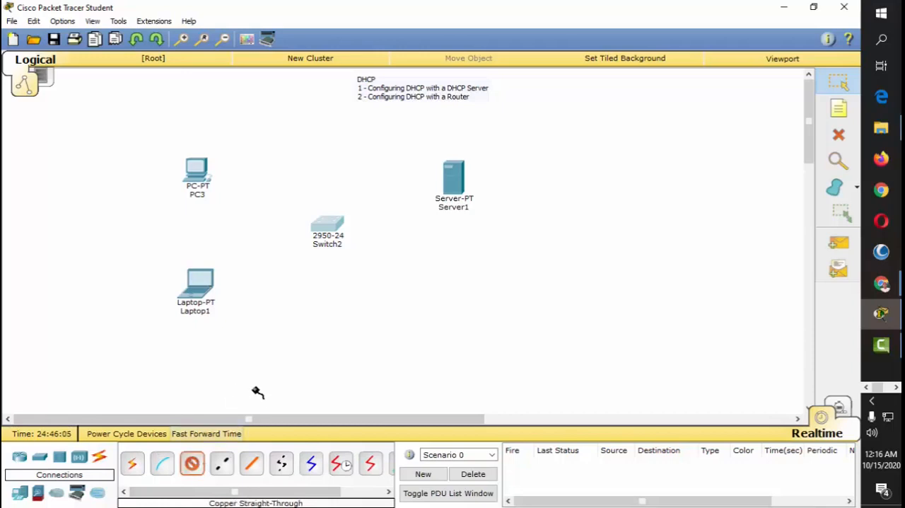
left_click(201, 172)
left_click(231, 192)
left_click(320, 220)
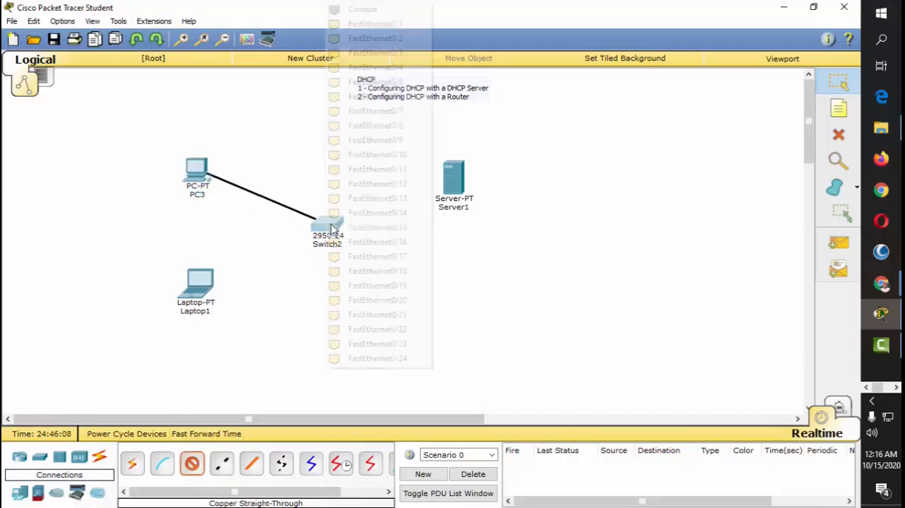
left_click(397, 24)
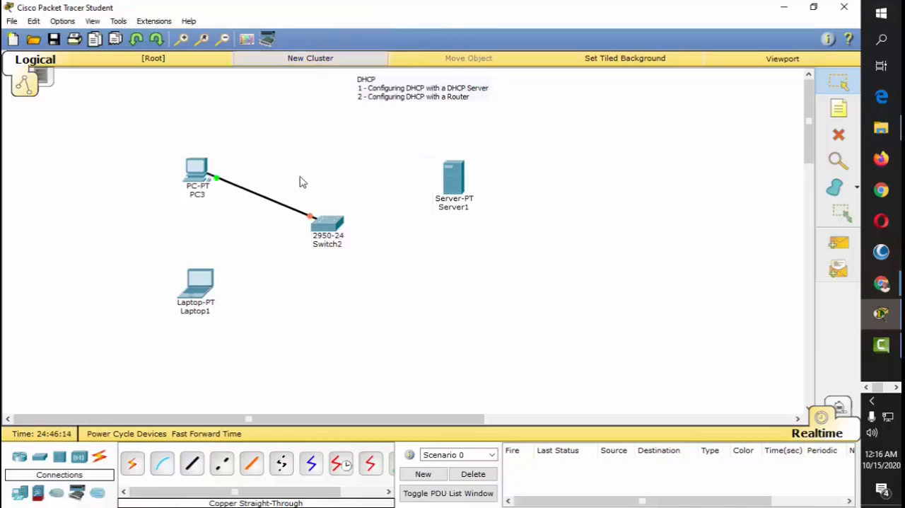
Step: Connect the laptop's FastEthernet0 port to the switch's FastEthernet0/2 port with a copper straight-through cable
left_click(192, 463)
left_click(200, 296)
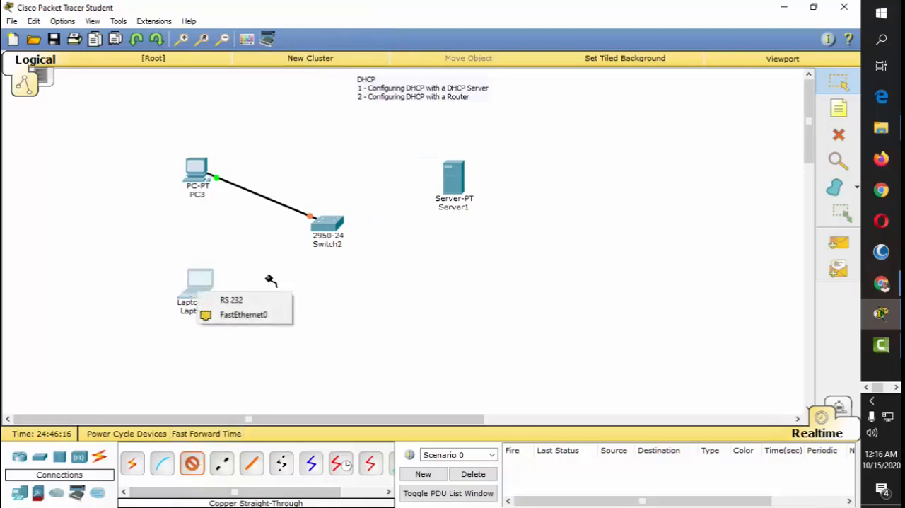
left_click(261, 313)
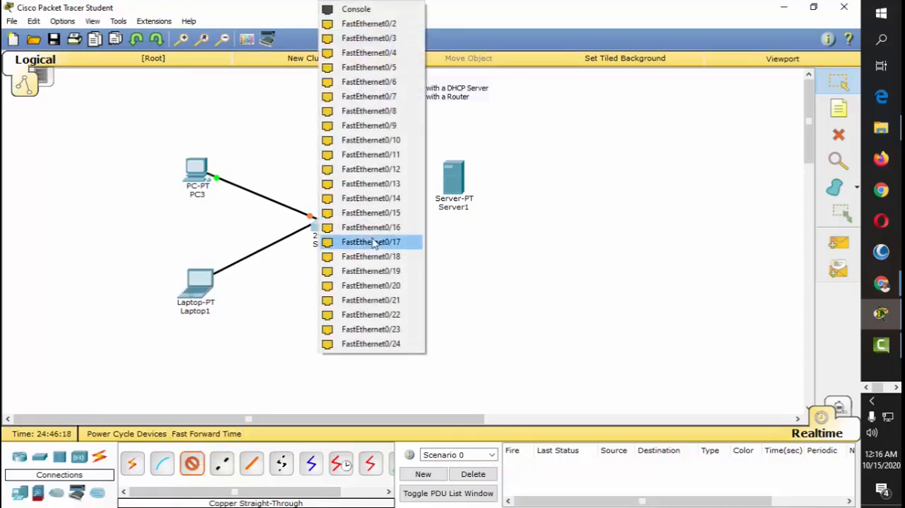
left_click(388, 23)
Step: Connect the switch's FastEthernet0/3 port to the server's FastEthernet0 port with a copper straight-through cable
left_click(192, 463)
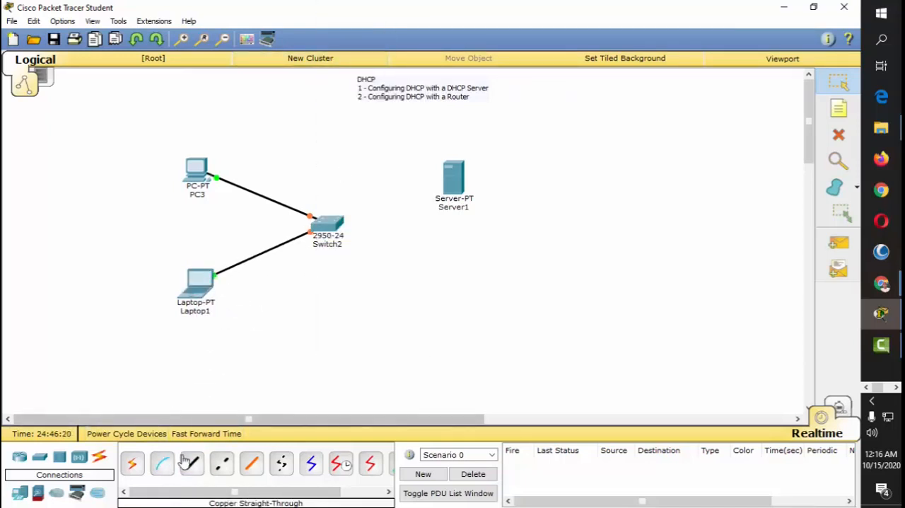
left_click(330, 228)
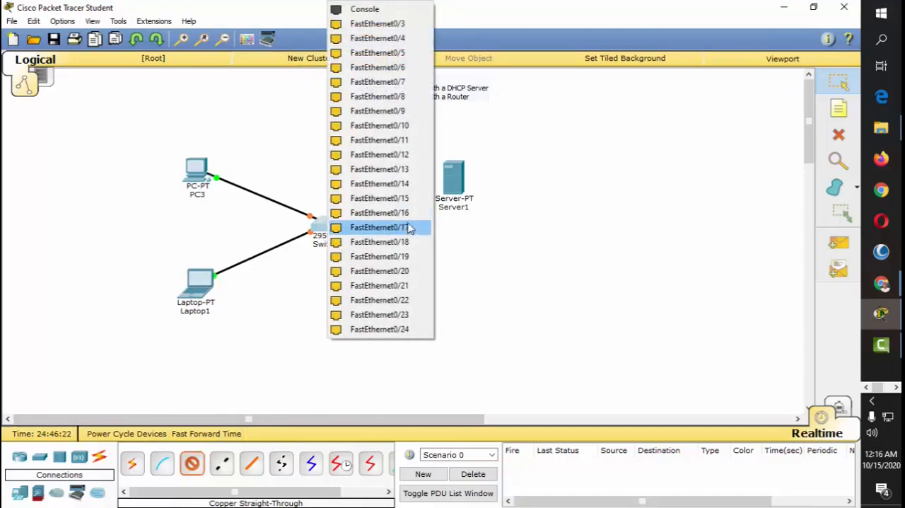
left_click(414, 24)
left_click(453, 180)
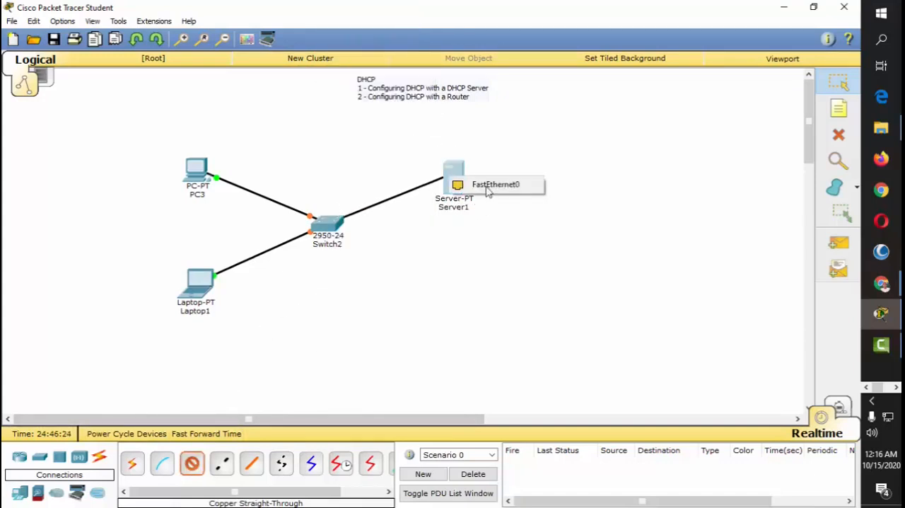
left_click(467, 185)
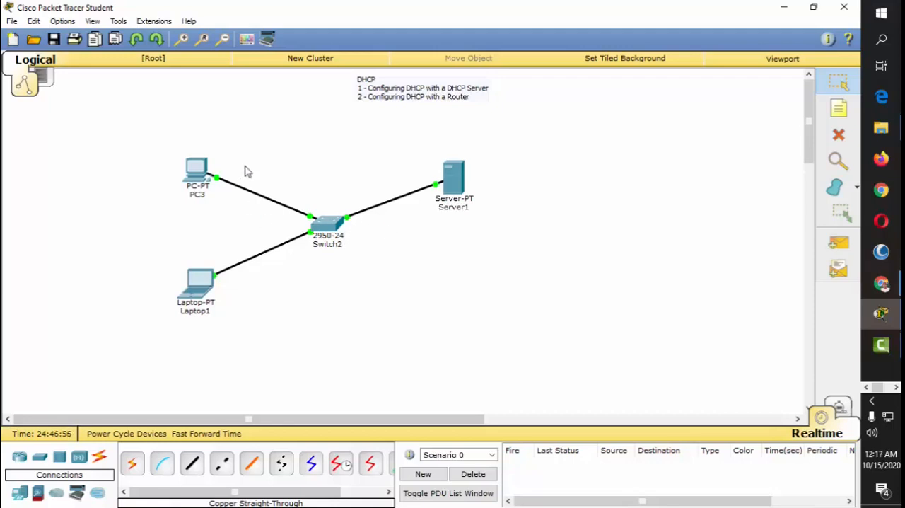
Step: Open PC3's IP configuration and switch its IPv4 addressing from static to DHCP
left_click(201, 172)
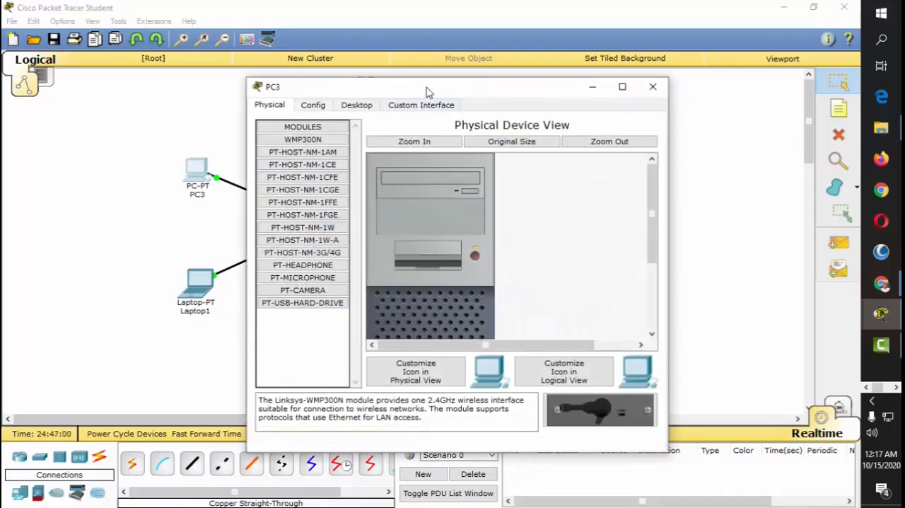
left_click_drag(427, 93, 591, 82)
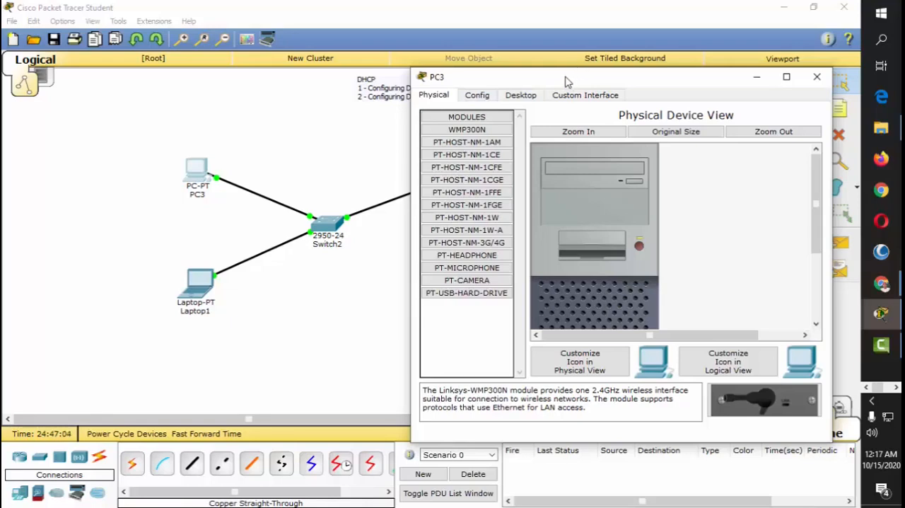
left_click_drag(566, 82, 508, 53)
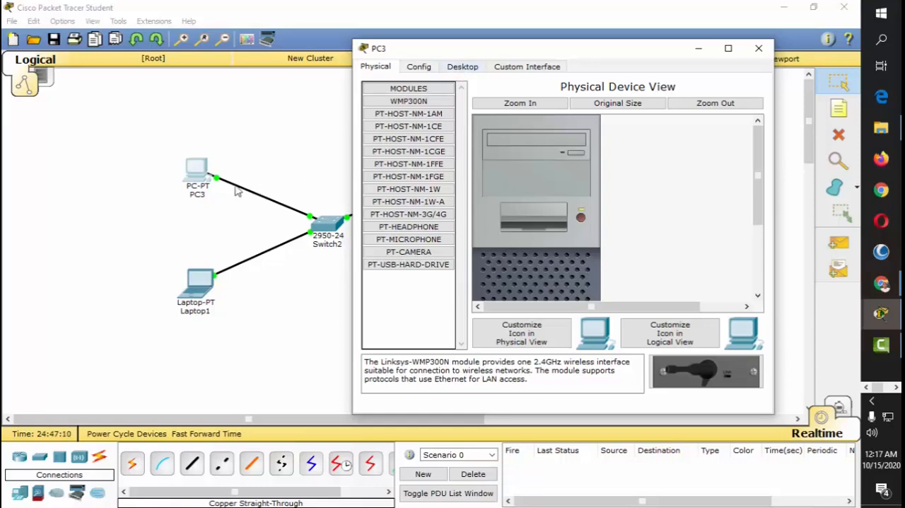
left_click(474, 68)
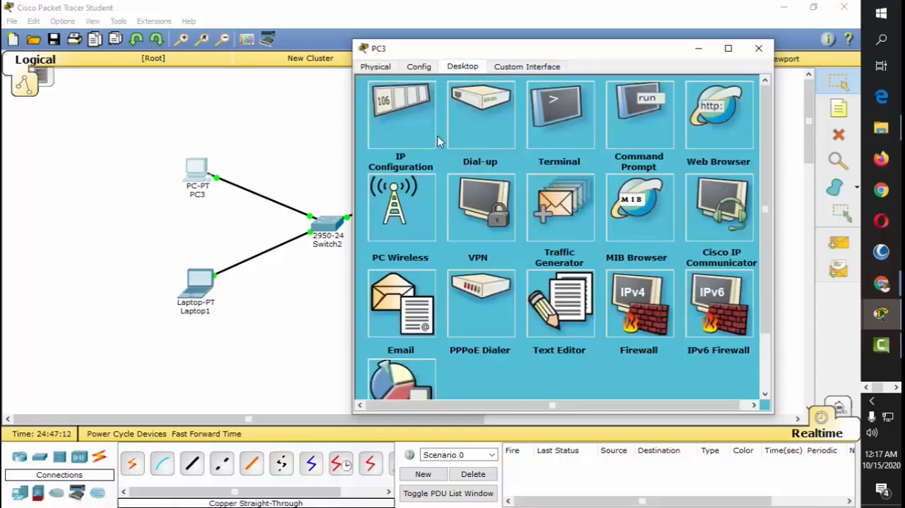
left_click(400, 128)
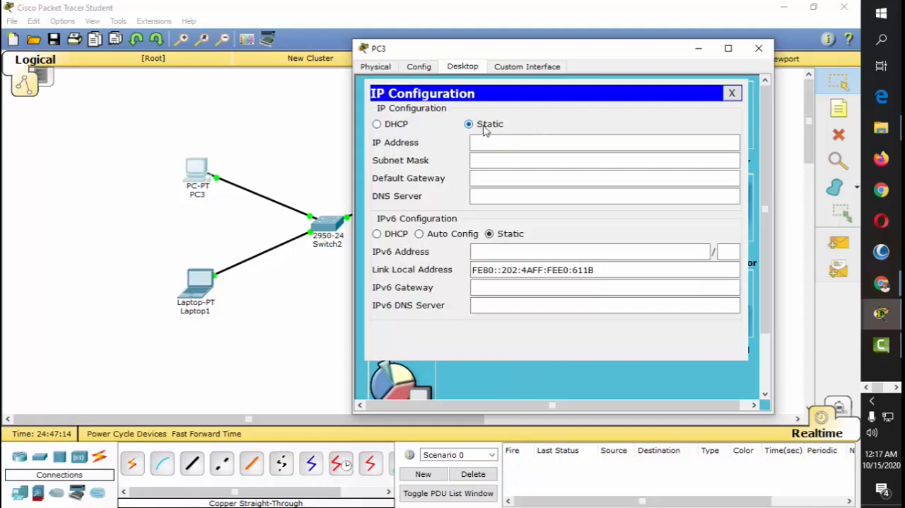
left_click(397, 125)
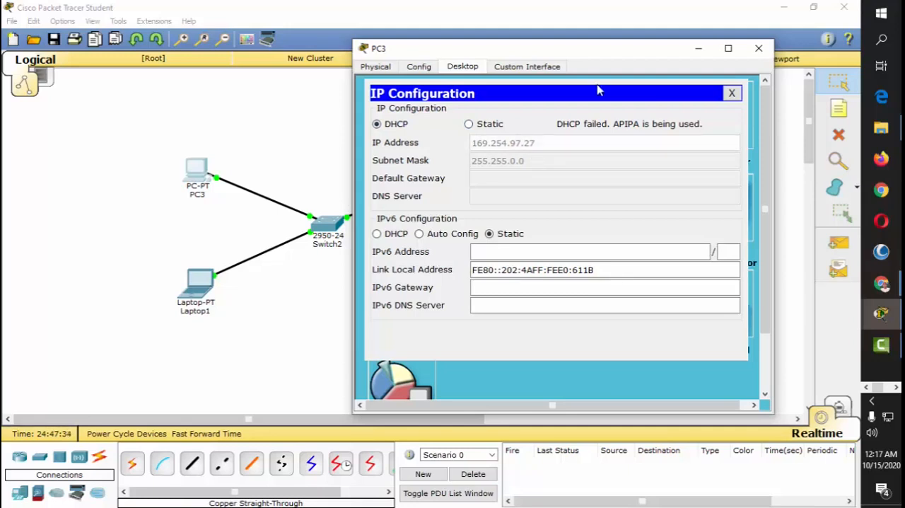
Step: Try DHCP for Laptop1's IPv4 addressing and return it to static
left_click_drag(609, 57, 520, 53)
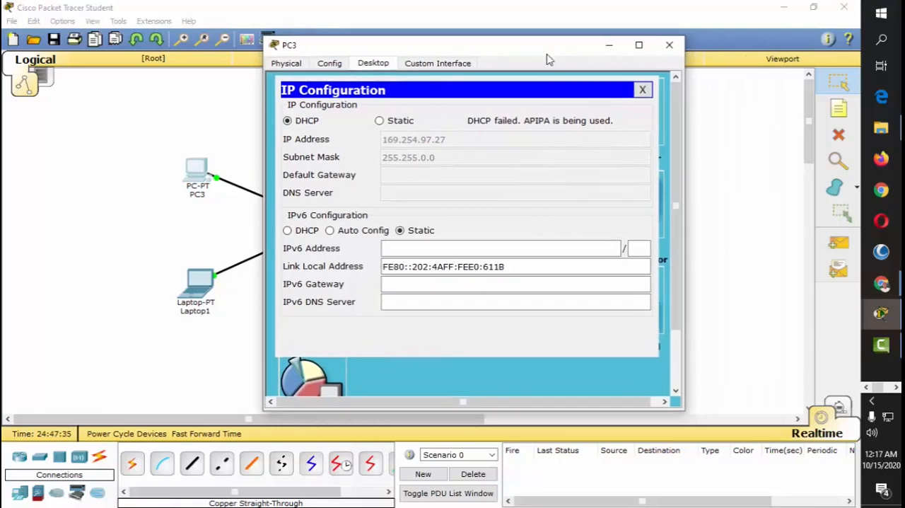
left_click(670, 47)
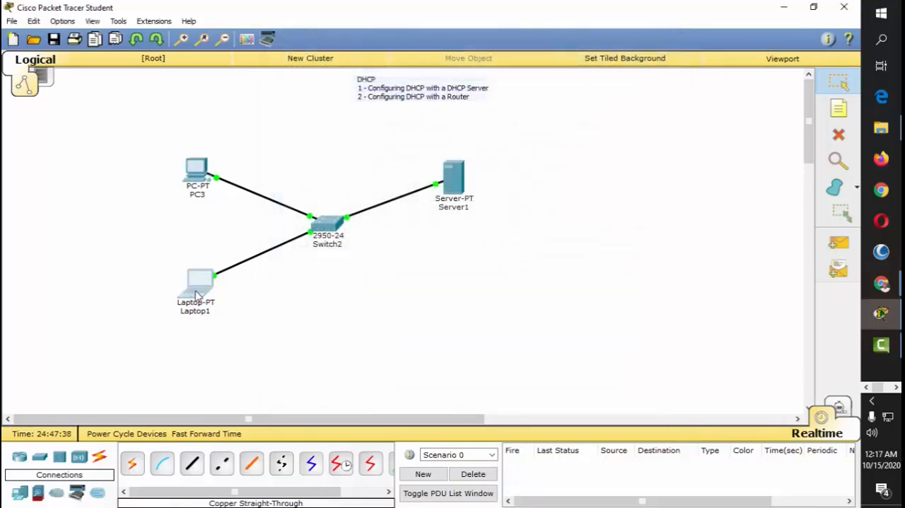
left_click(198, 281)
left_click(356, 106)
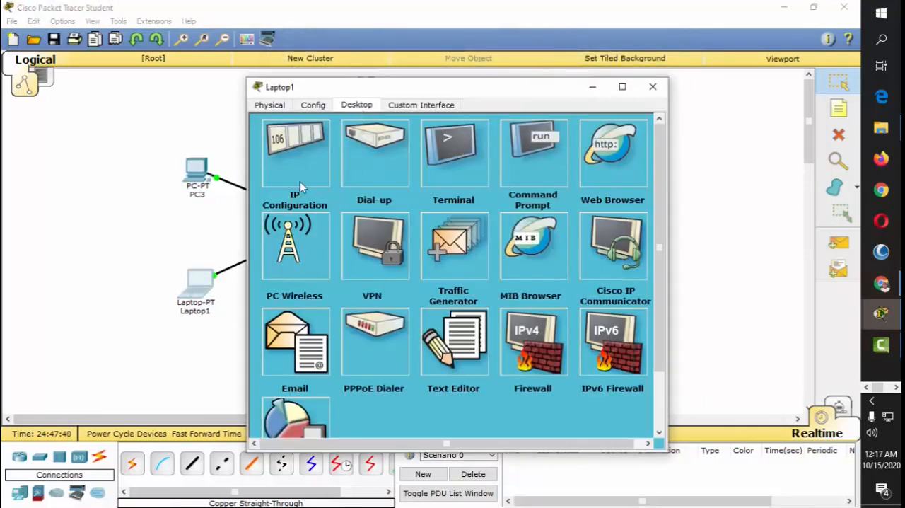
left_click(296, 161)
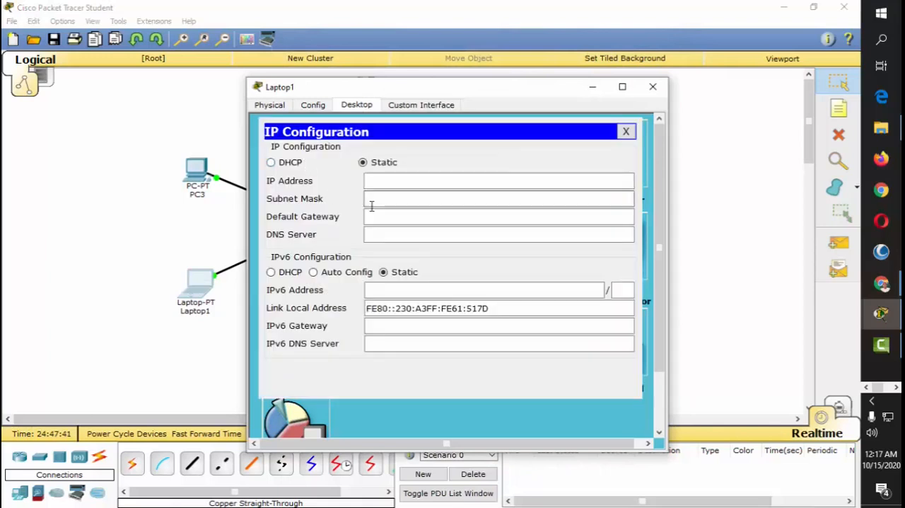
left_click(292, 164)
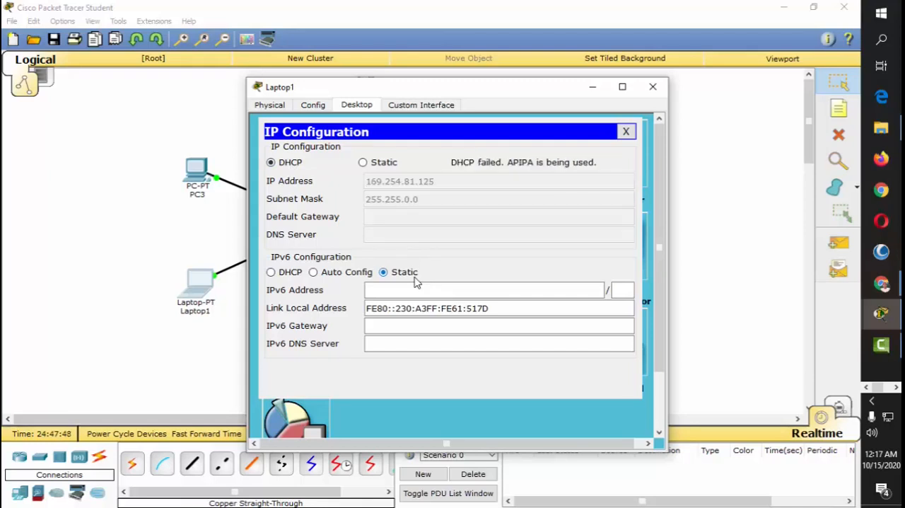
left_click(363, 162)
left_click(657, 86)
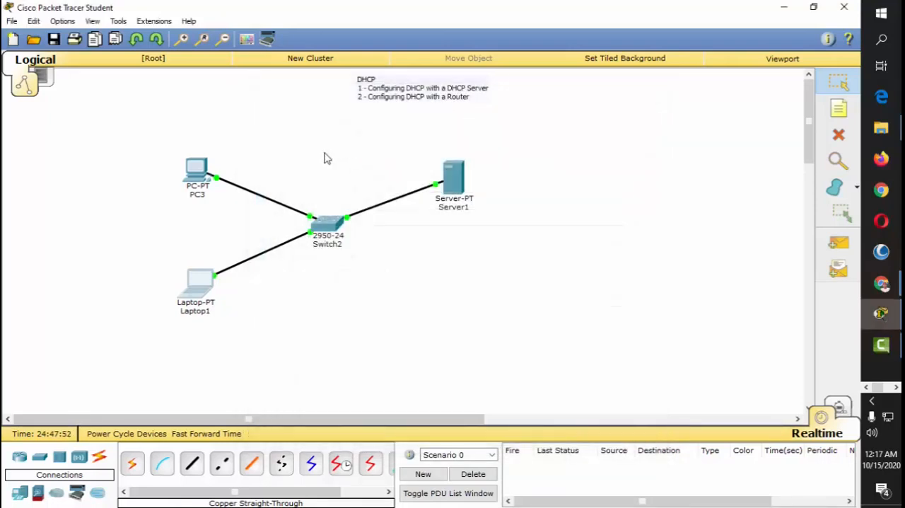
Step: Set PC3's IPv4 addressing back to static in its IP configuration
left_click(197, 171)
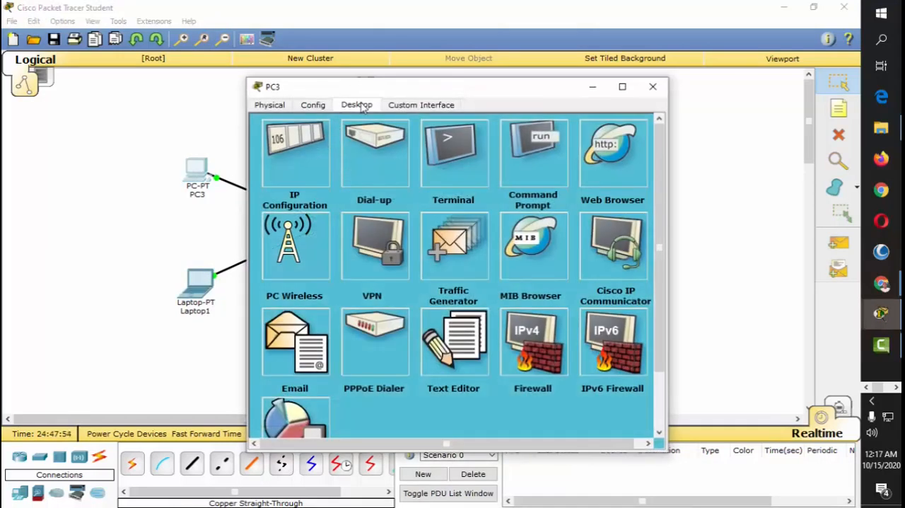
left_click(289, 165)
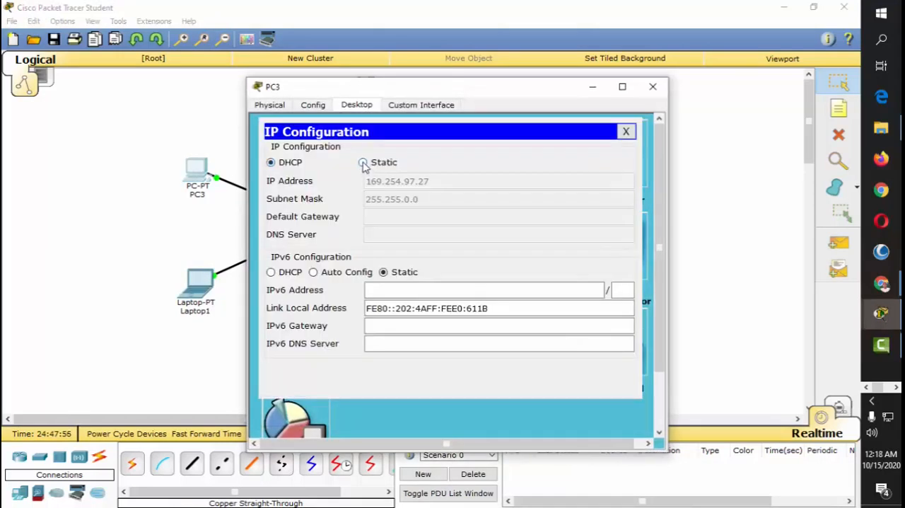
left_click(363, 162)
left_click(652, 87)
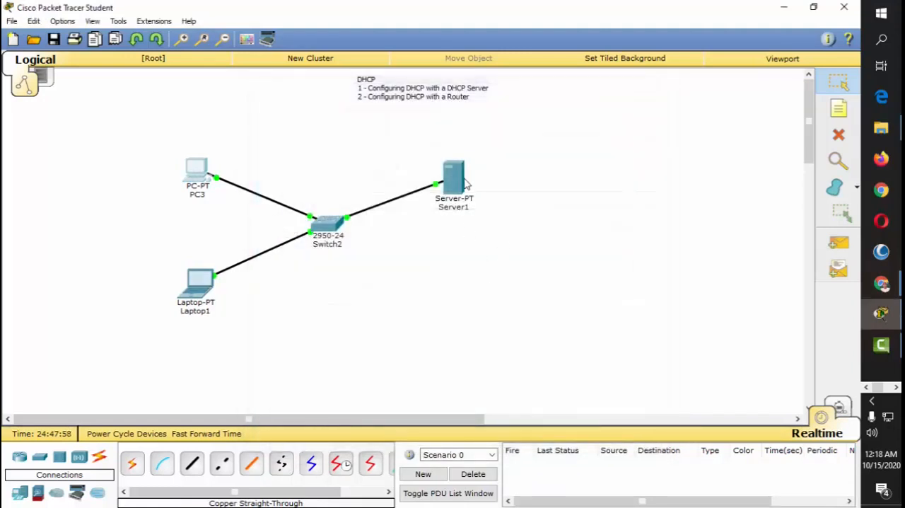
Step: Move Server1 slightly closer to the switch in the topology and open its DHCP service settings
left_click_drag(465, 184, 444, 171)
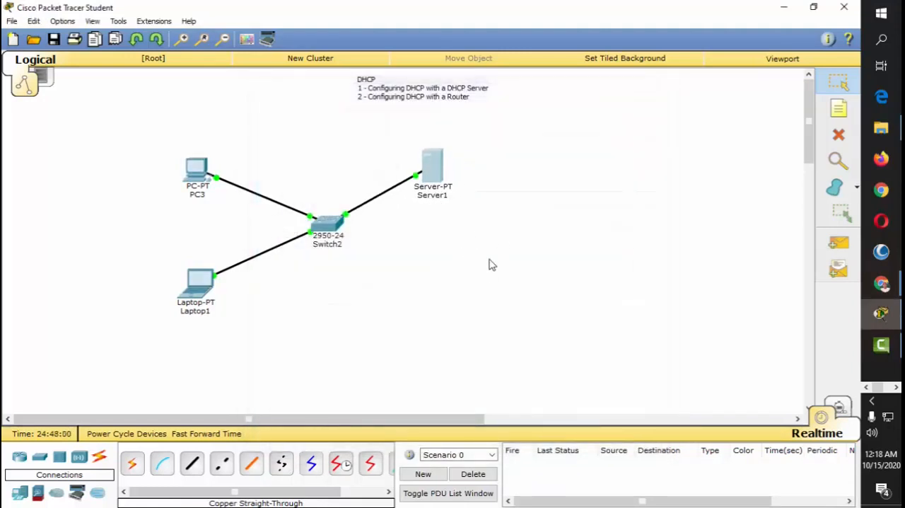
left_click(434, 169)
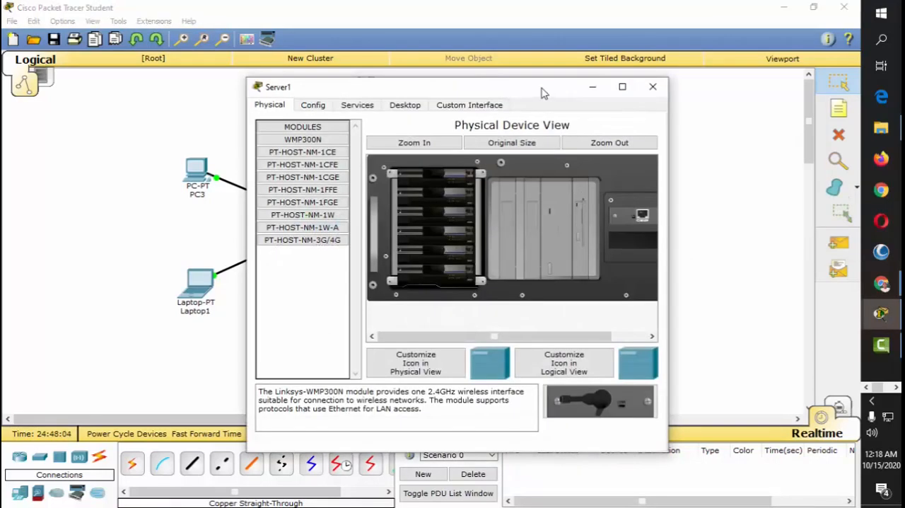
left_click_drag(545, 92, 530, 62)
left_click(503, 90)
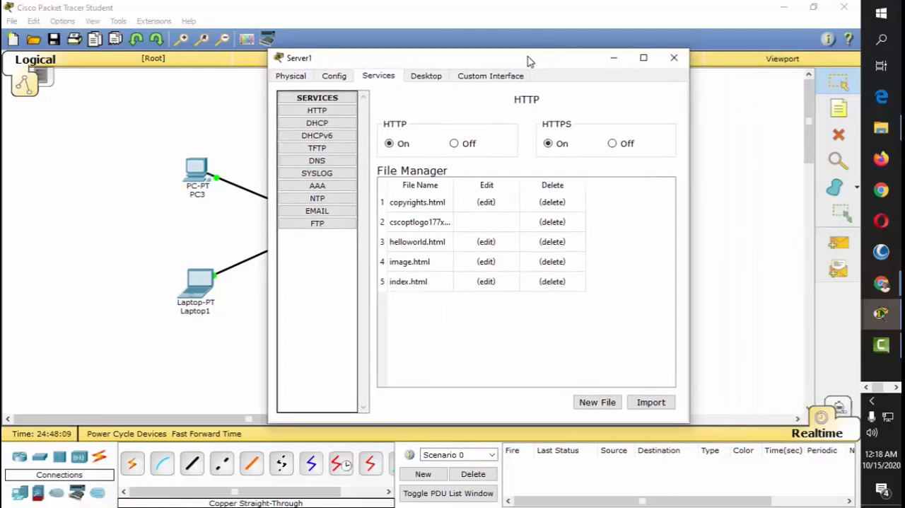
left_click(330, 124)
left_click_drag(498, 65, 554, 78)
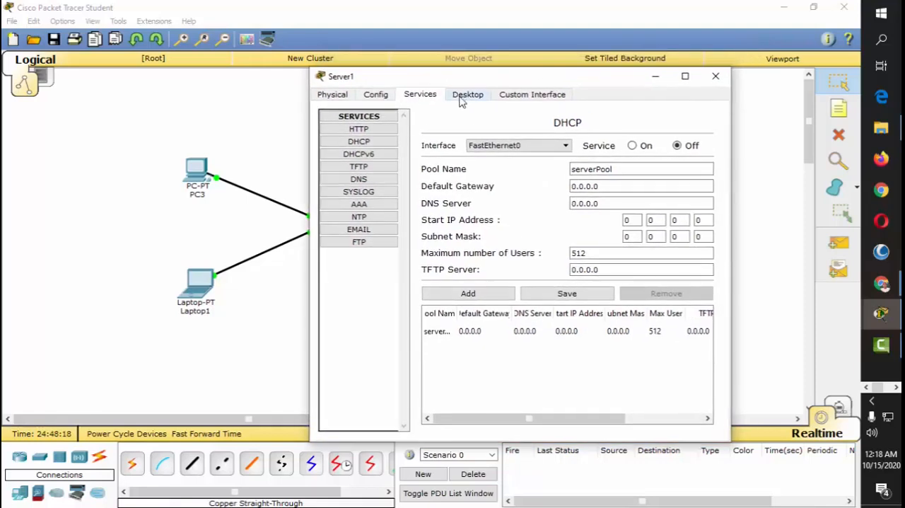
Step: Give Server1's FastEthernet0 the static IP address 192.168.1.1 with subnet mask 255.255.255.0
left_click(469, 97)
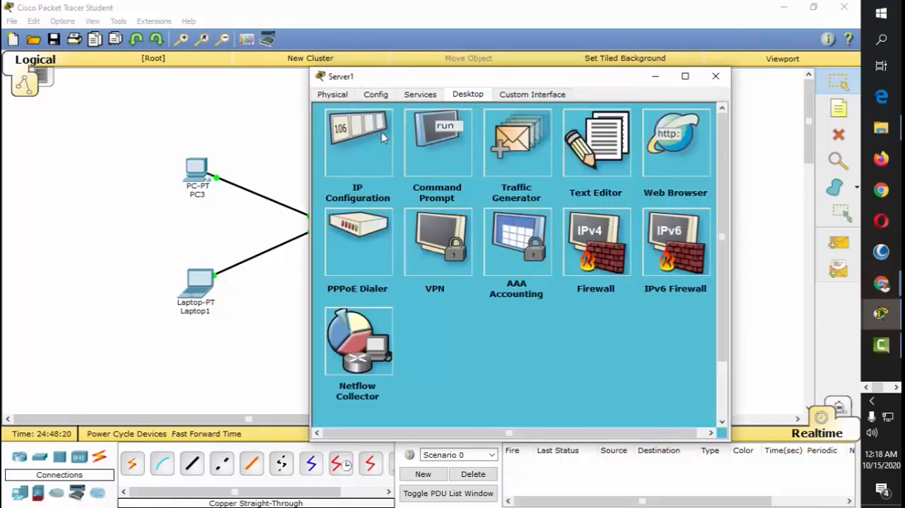
left_click(371, 145)
left_click_drag(554, 77, 538, 45)
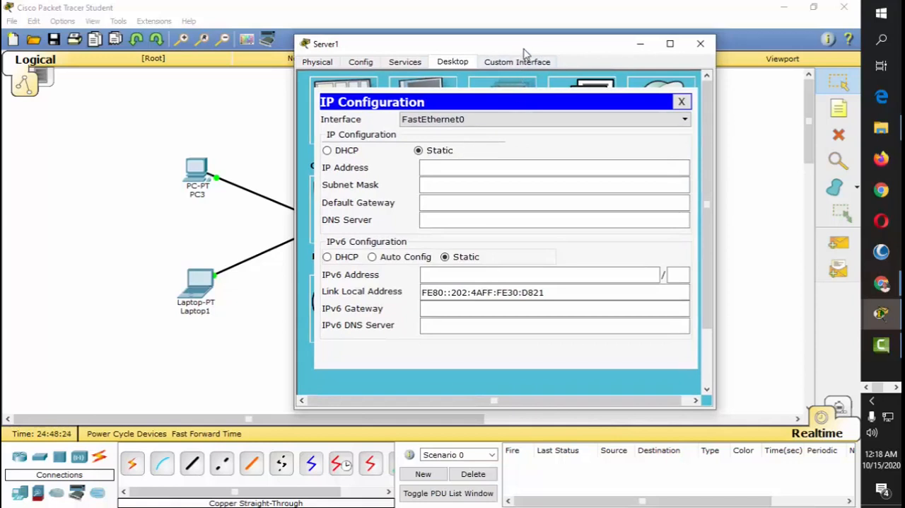
left_click(434, 165)
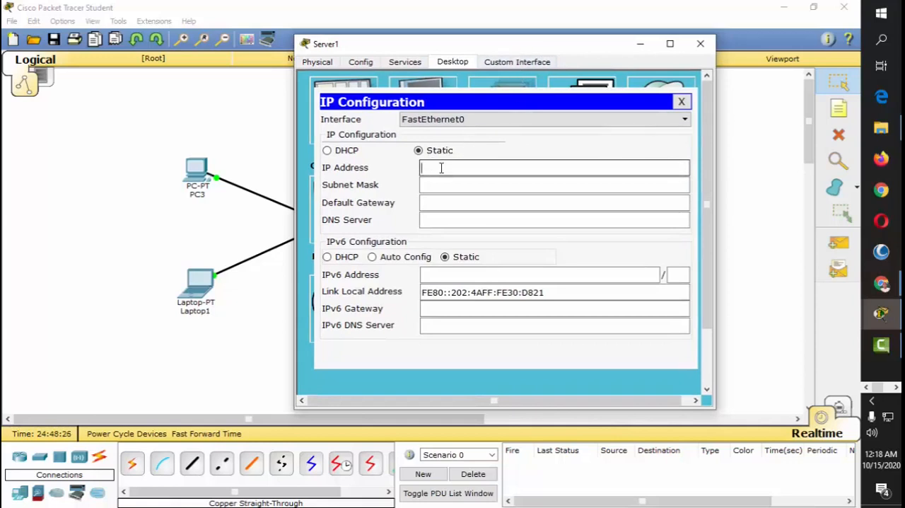
type("192.168.1.1")
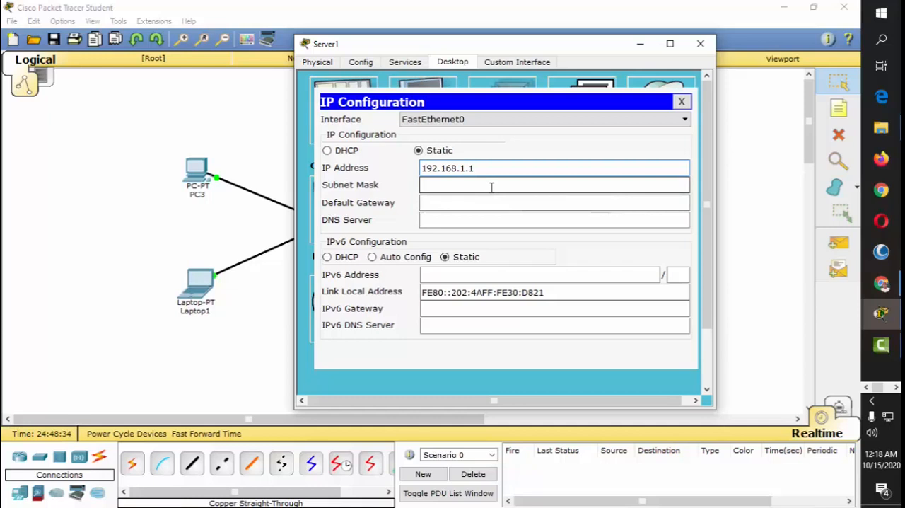
left_click(491, 186)
Step: Set Server1's default gateway to 192.168.1.1 and its DNS server to 192.168.1.2
left_click(501, 205)
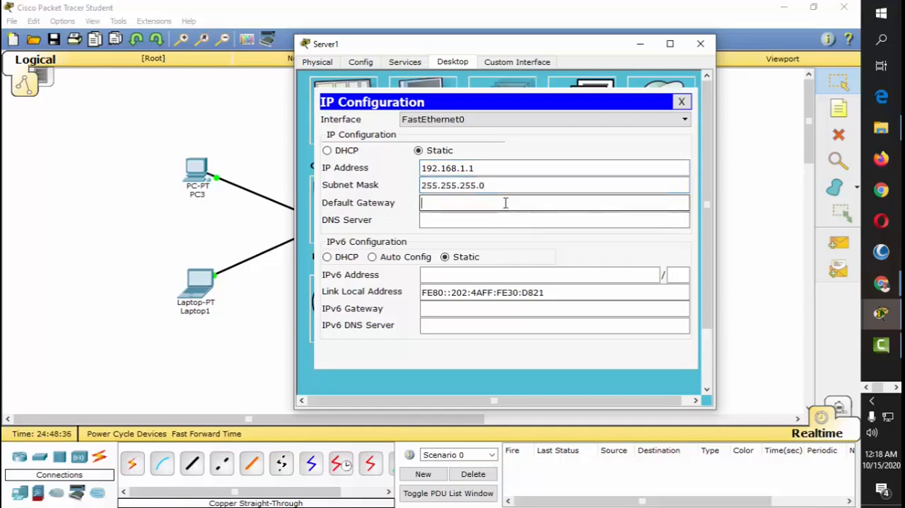
type("192.168.1.1")
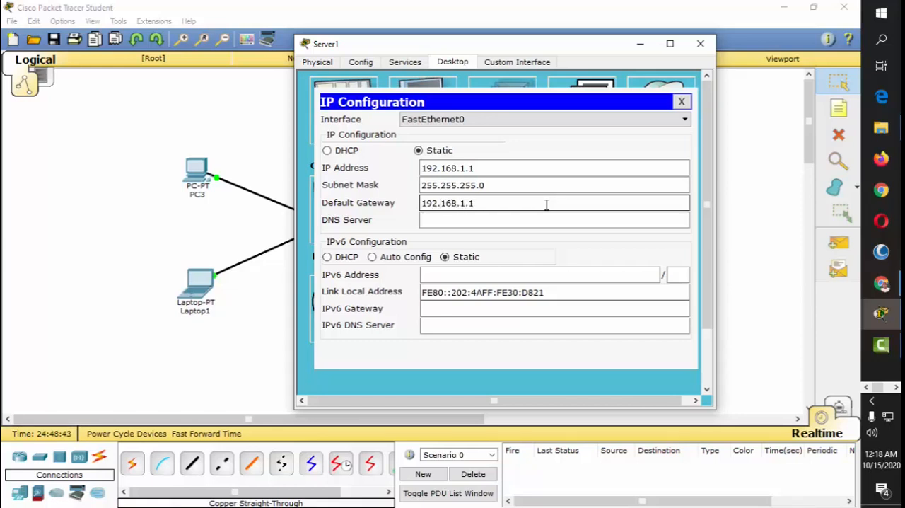
key("Tab")
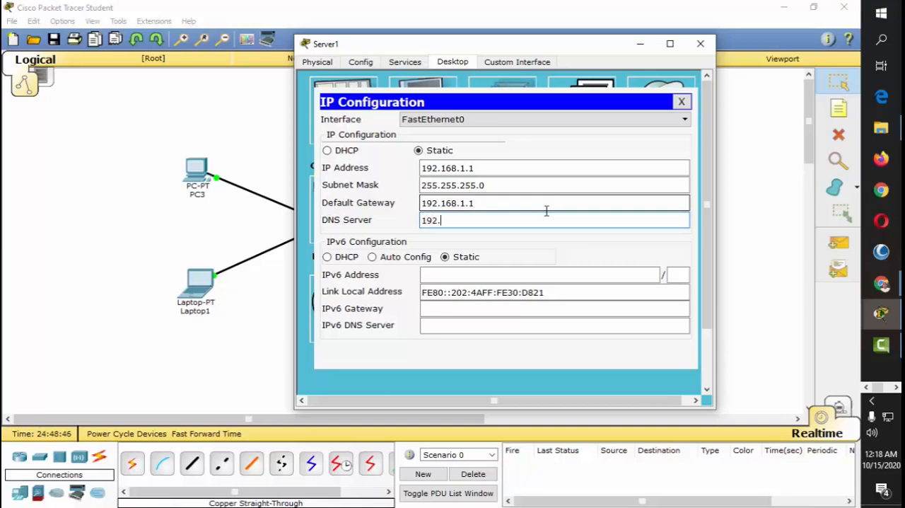
type("192.168.1.2")
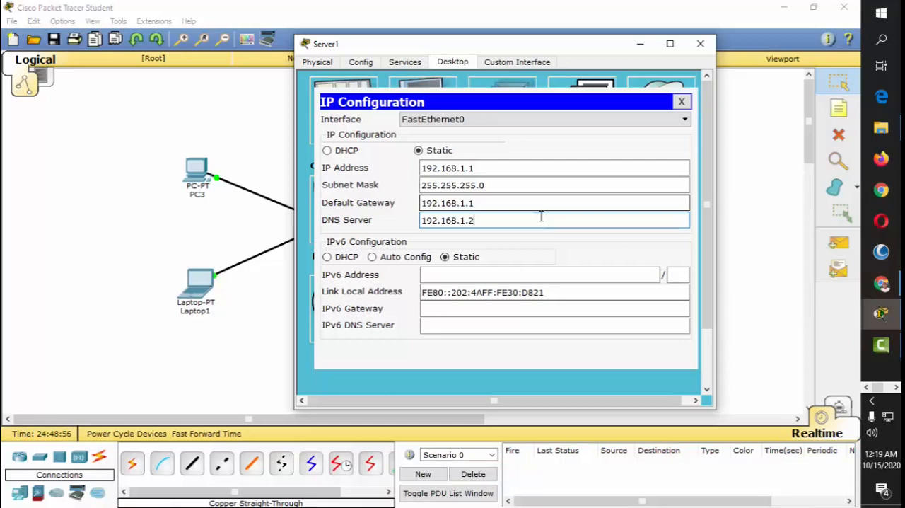
left_click(682, 103)
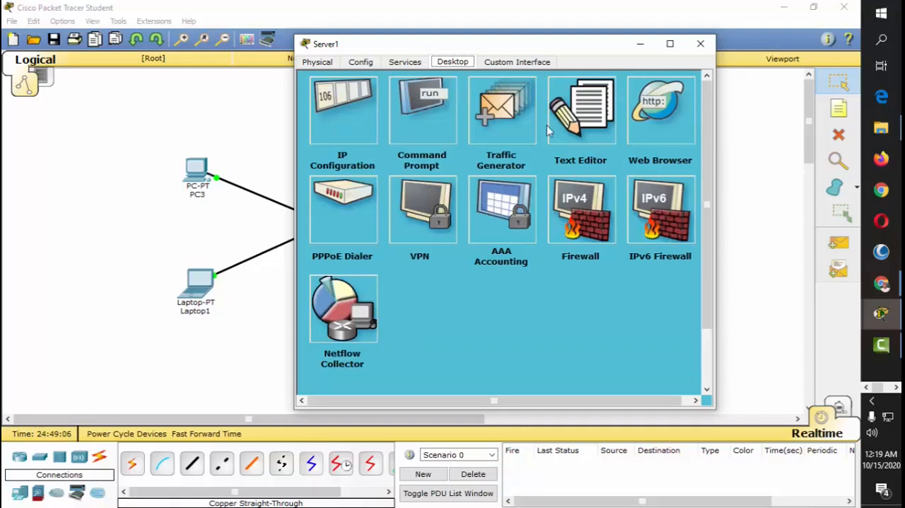
Step: Review Server1's global settings, DHCP service page and IP configuration
left_click(363, 64)
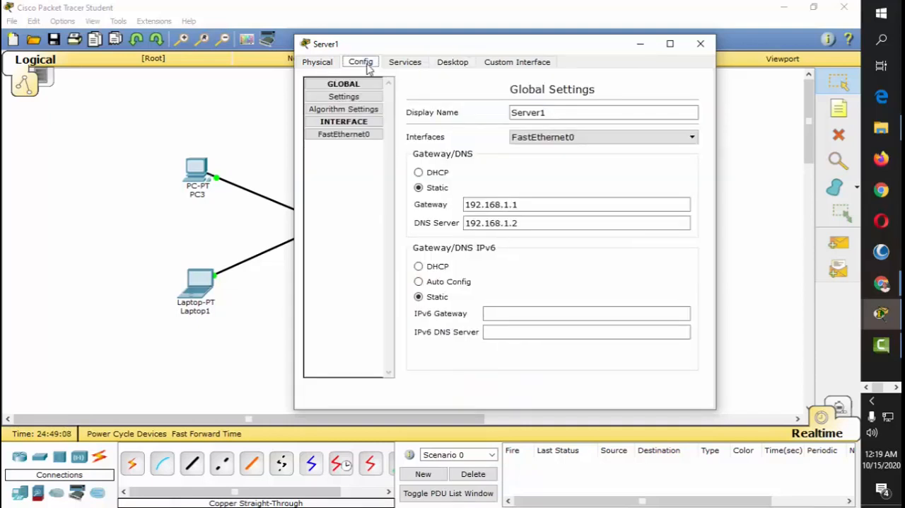
left_click(404, 63)
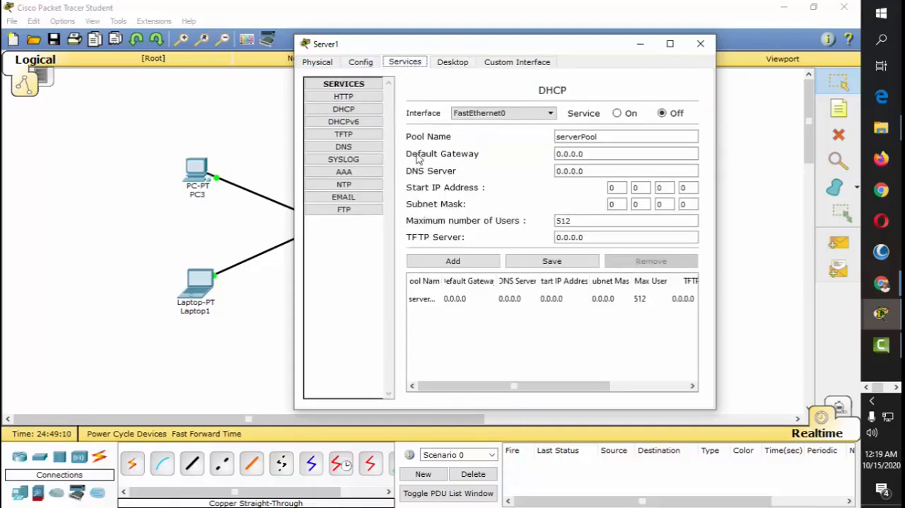
left_click(453, 64)
left_click(367, 123)
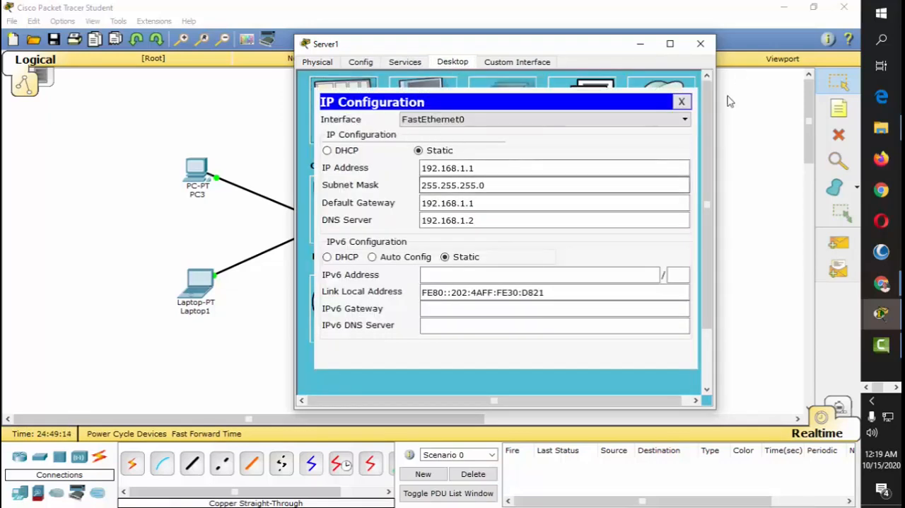
left_click(700, 43)
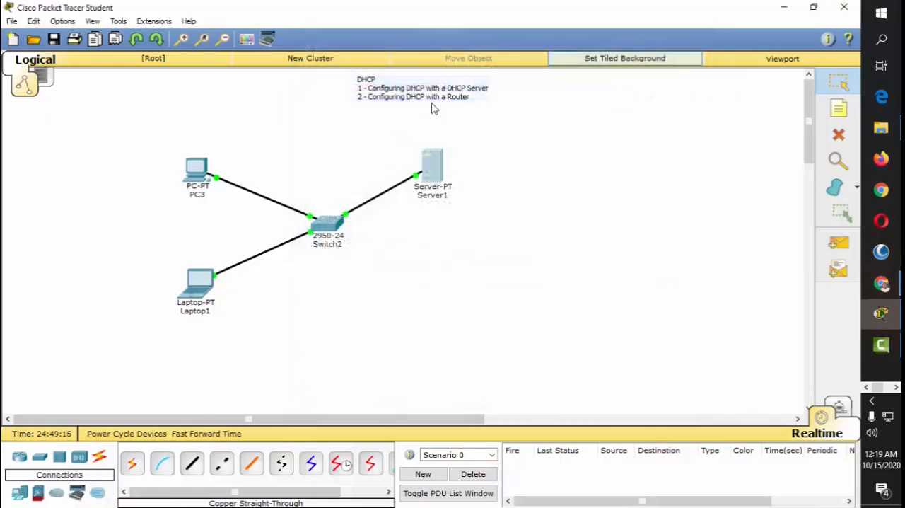
Step: In Server1's DHCP service, set serverPool's default gateway to 192.168.1.1 and its DNS server to 192.168.1.2
left_click(430, 169)
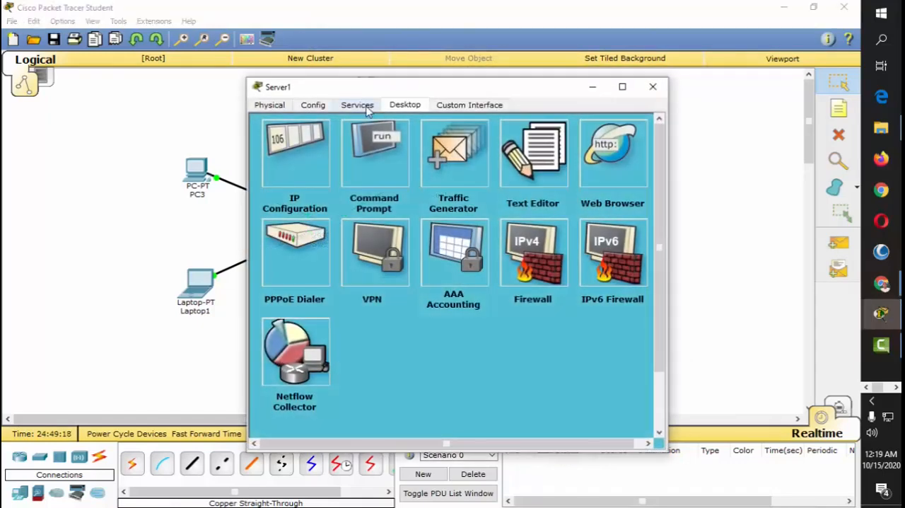
left_click(367, 107)
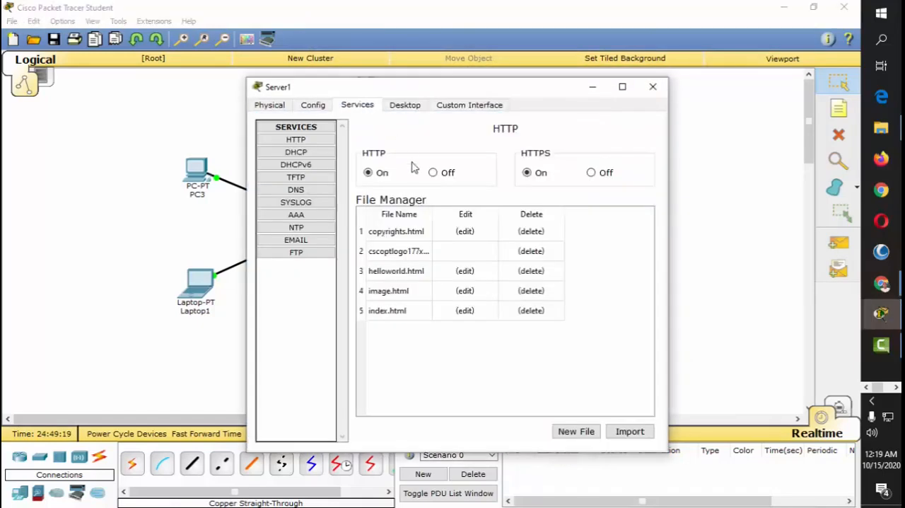
left_click(297, 152)
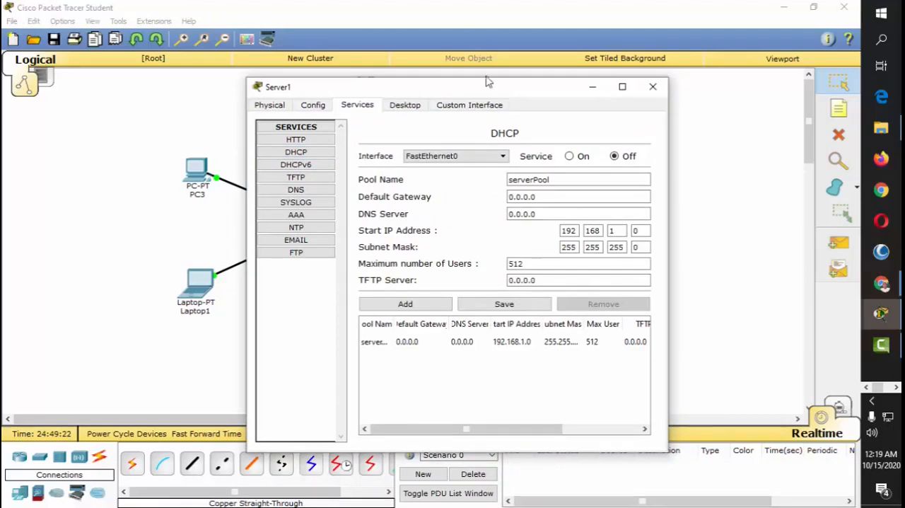
left_click_drag(513, 84, 452, 40)
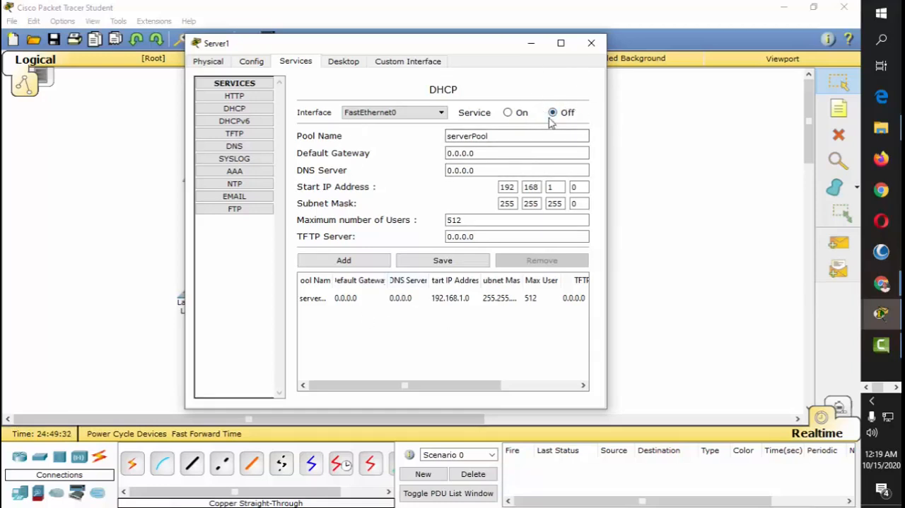
left_click(487, 153)
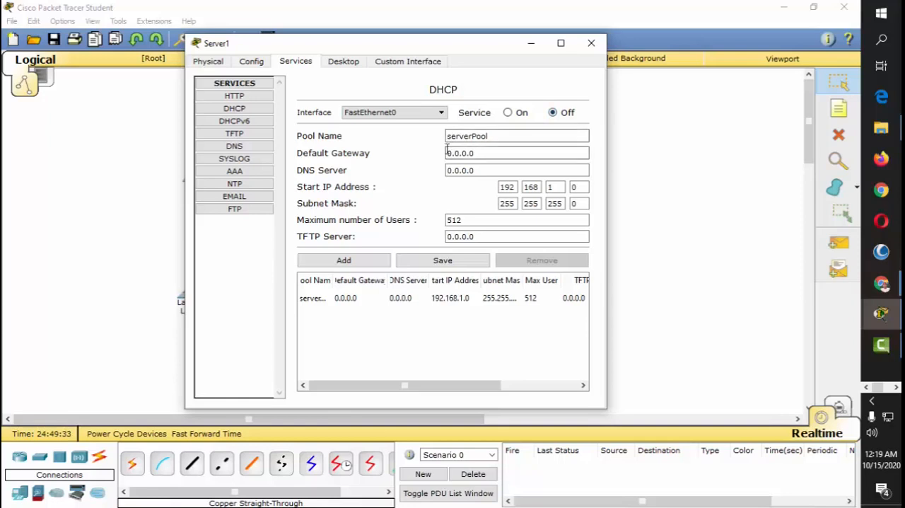
double_click(488, 153)
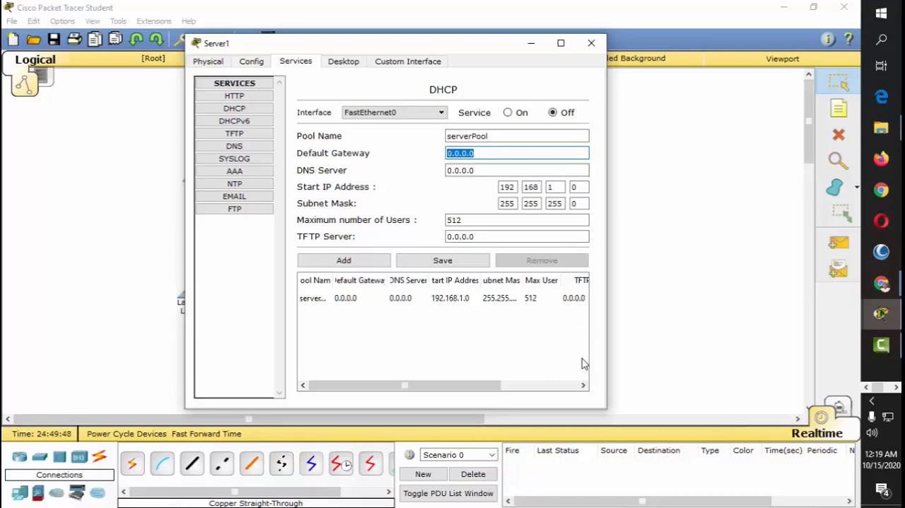
type("192.168.1.1")
key("Tab")
type("19")
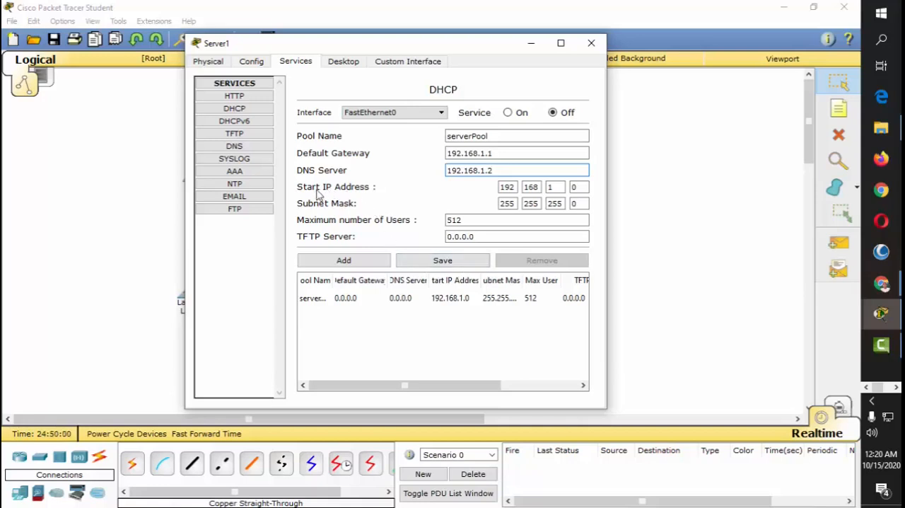
Step: Set the start IP address of the DHCP pool to 192.168.1.6
double_click(574, 186)
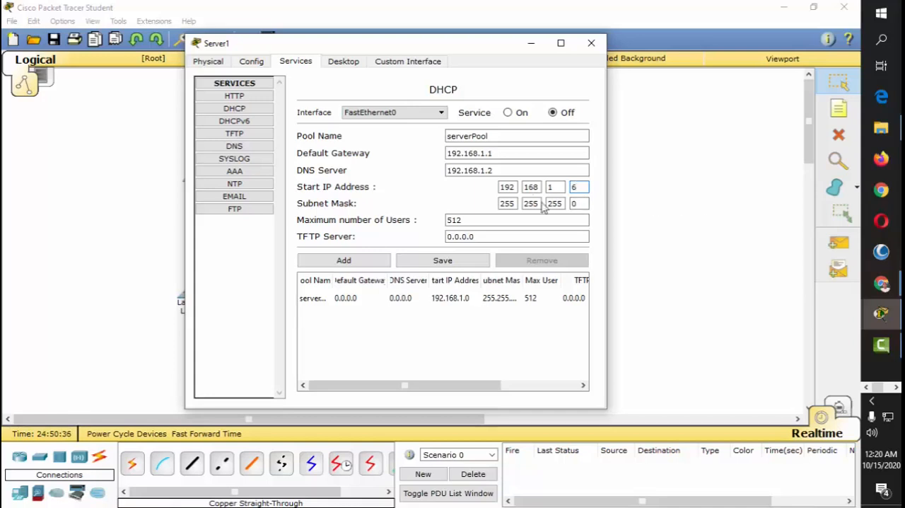
left_click(505, 206)
left_click(533, 204)
left_click(506, 186)
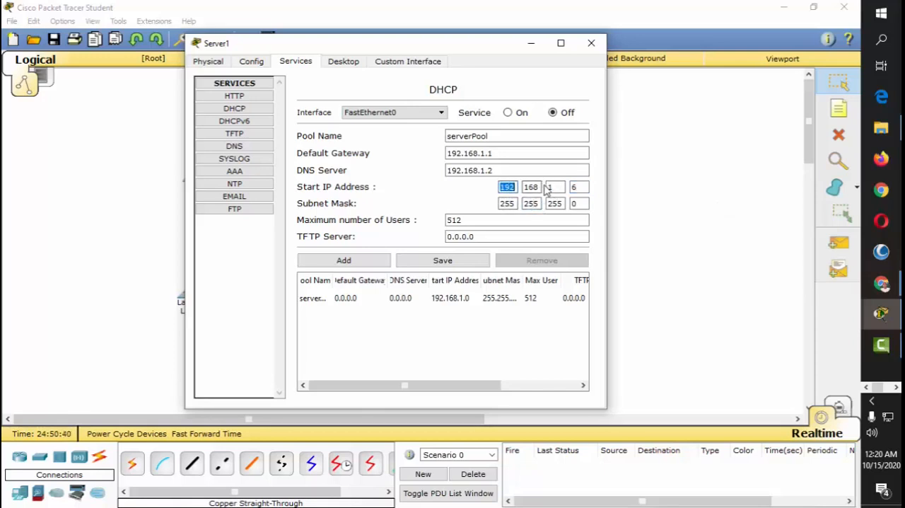
Step: Set serverPool's maximum number of users to 250 and save the DHCP pool
left_click(506, 204)
left_click(532, 206)
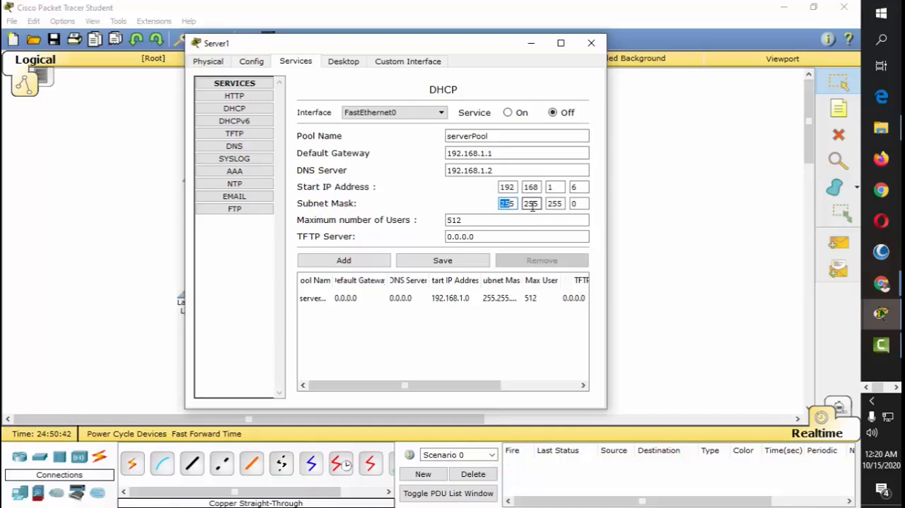
left_click(555, 204)
left_click(577, 204)
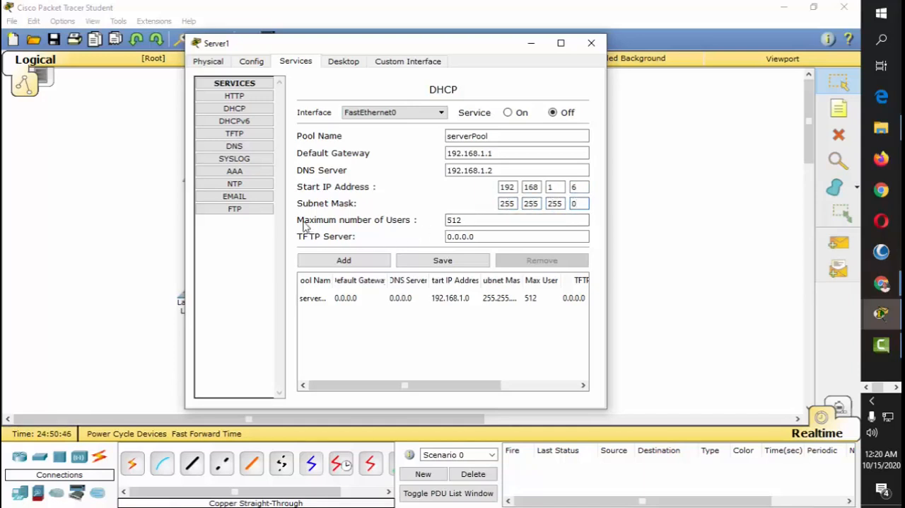
double_click(493, 220)
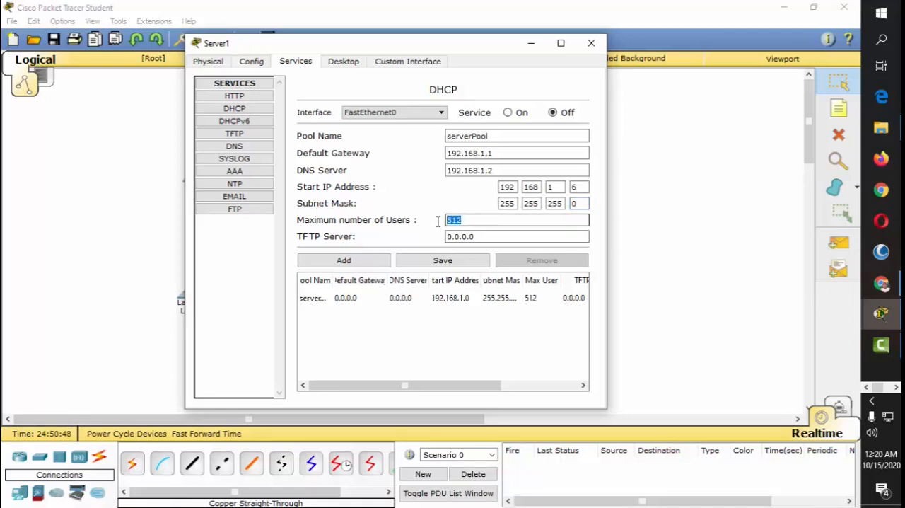
left_click(499, 222)
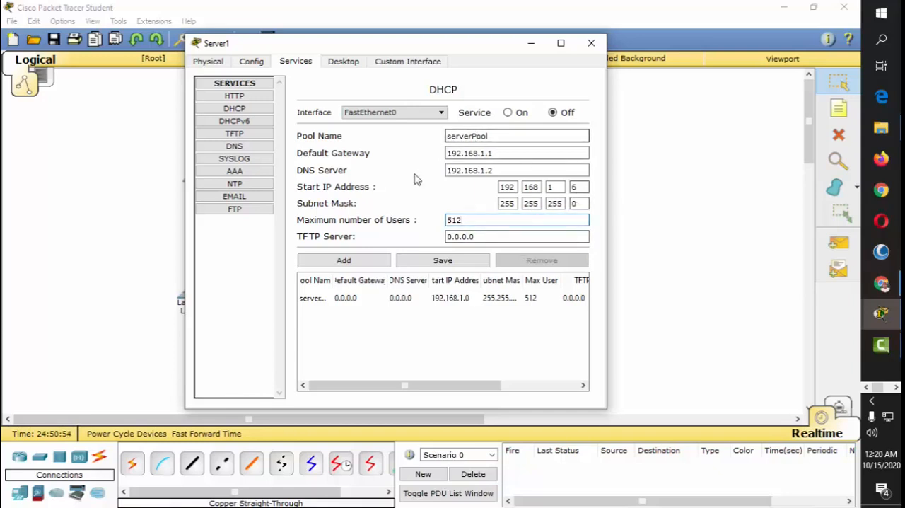
left_click(457, 263)
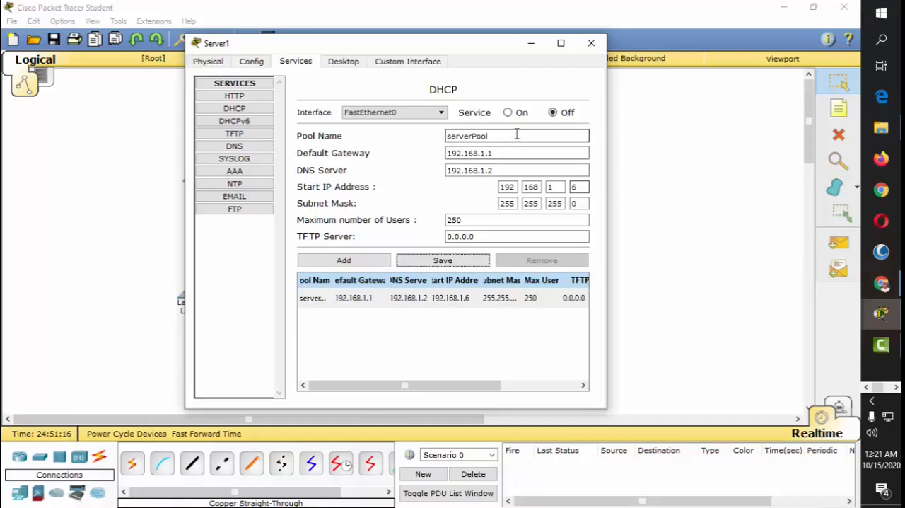
Step: Turn on Server1's DHCP service and reopen its DHCP page to check the saved settings
left_click(509, 113)
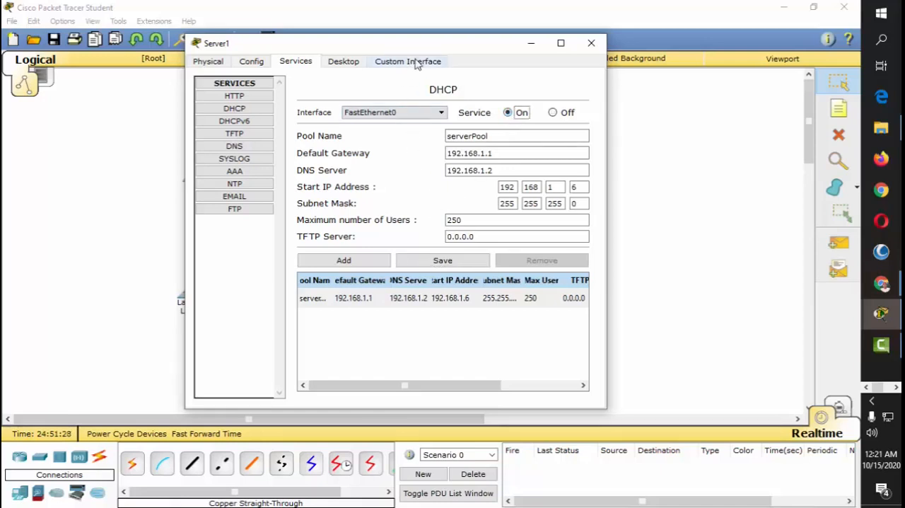
left_click_drag(422, 44, 567, 63)
left_click(712, 55)
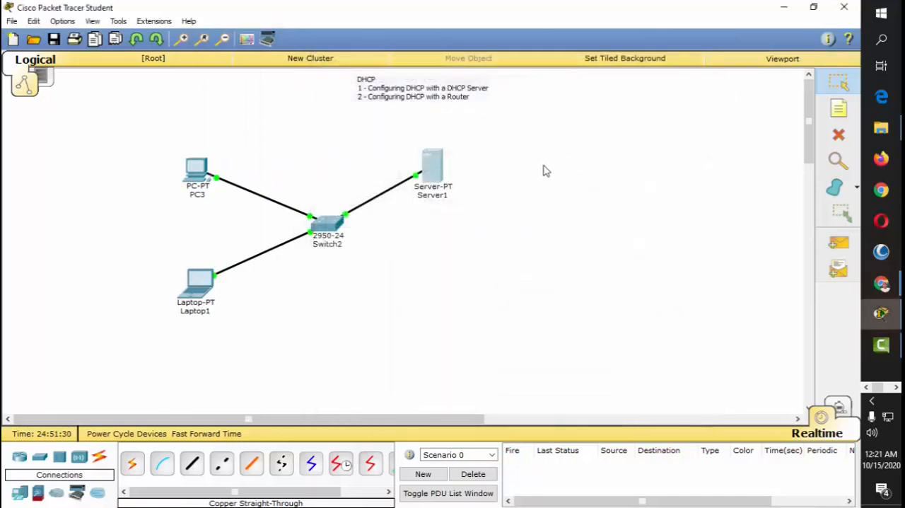
left_click_drag(433, 173, 435, 170)
left_click(433, 170)
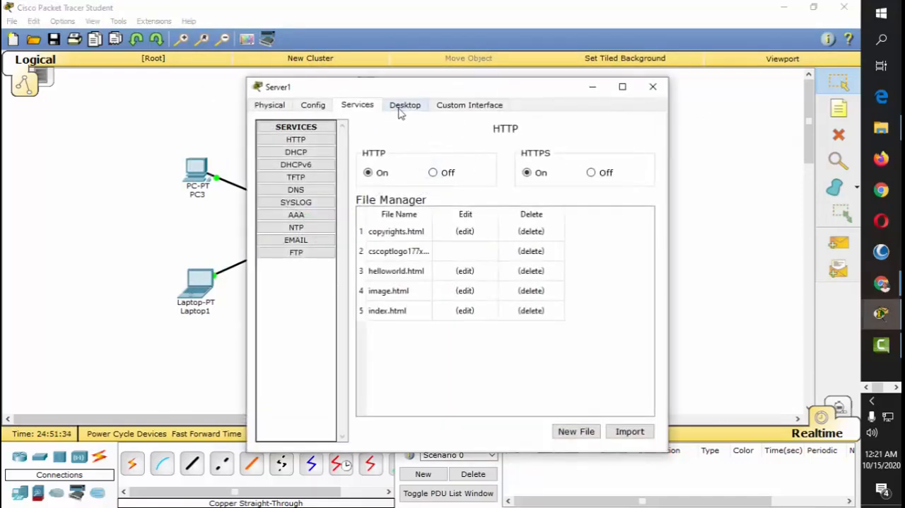
left_click(311, 153)
left_click(653, 86)
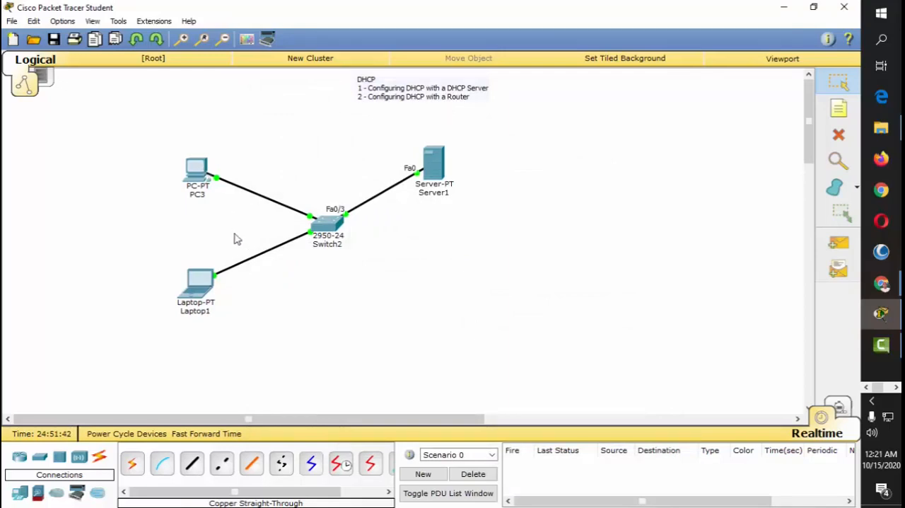
Step: Switch PC3's IPv4 configuration from static to DHCP so it requests an address from the server
left_click(198, 168)
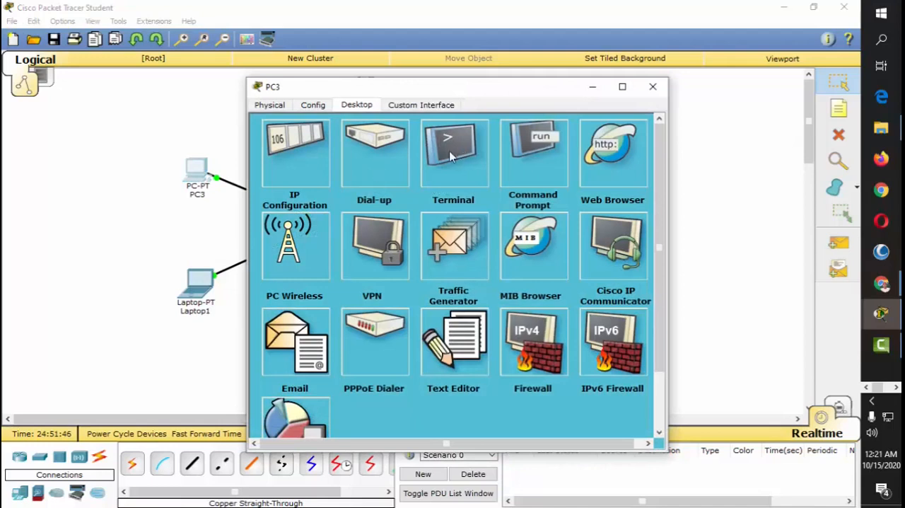
left_click(306, 167)
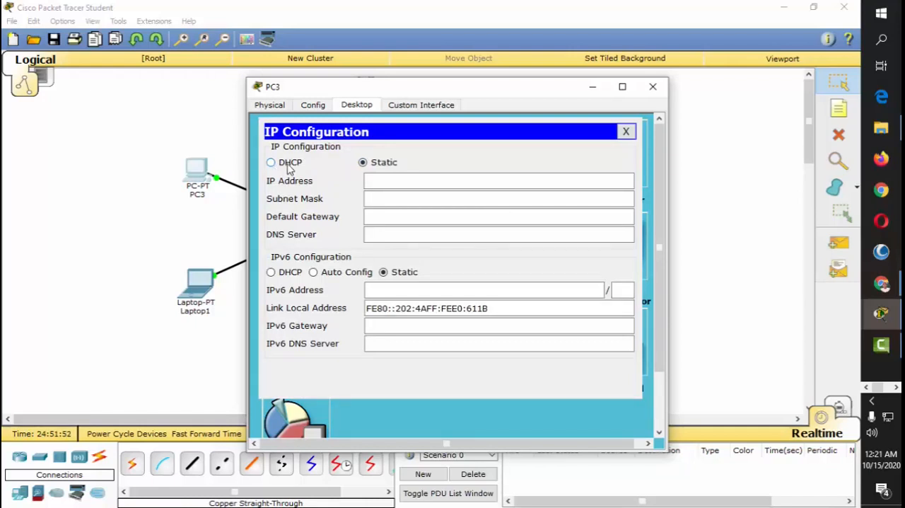
left_click(290, 164)
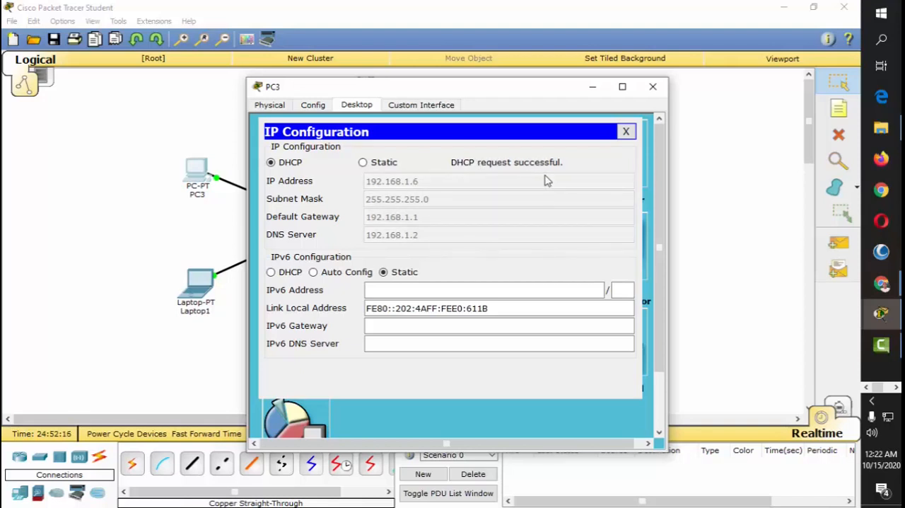
left_click(652, 86)
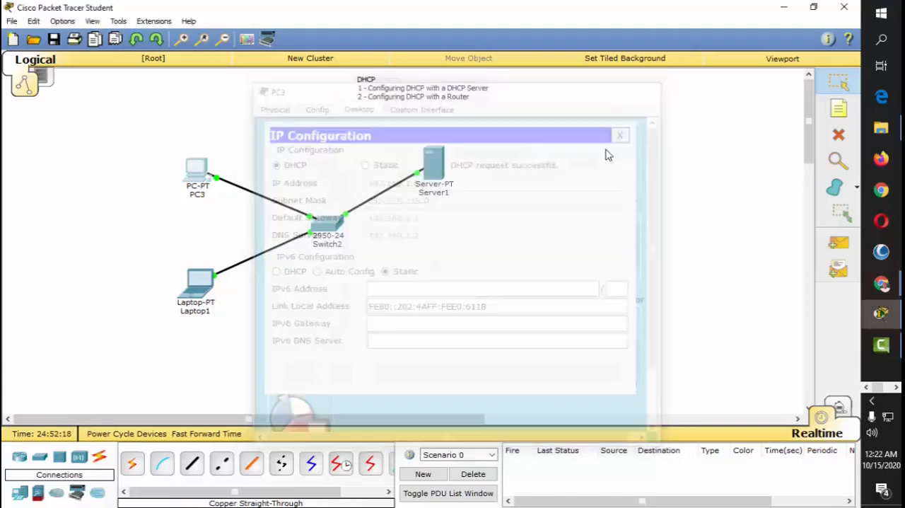
Step: Switch Laptop1's IPv4 configuration to DHCP and close its window
left_click(203, 280)
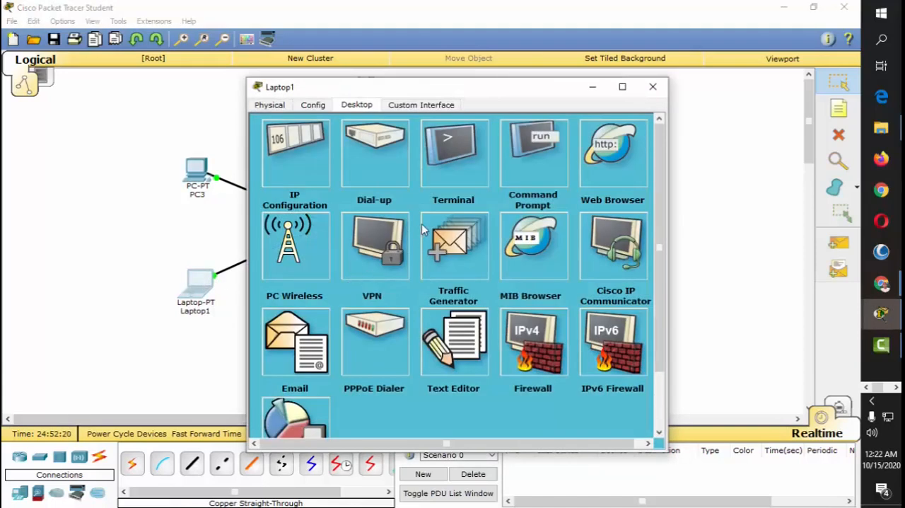
left_click(301, 154)
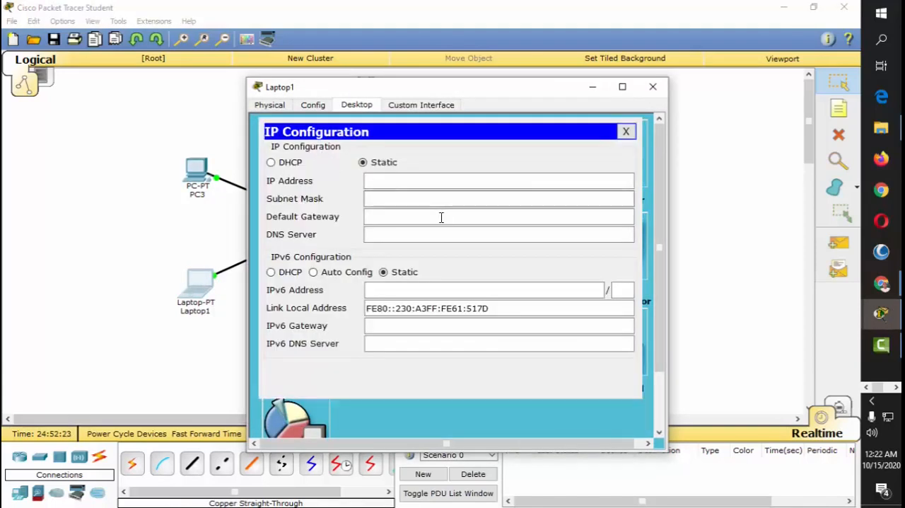
left_click(295, 164)
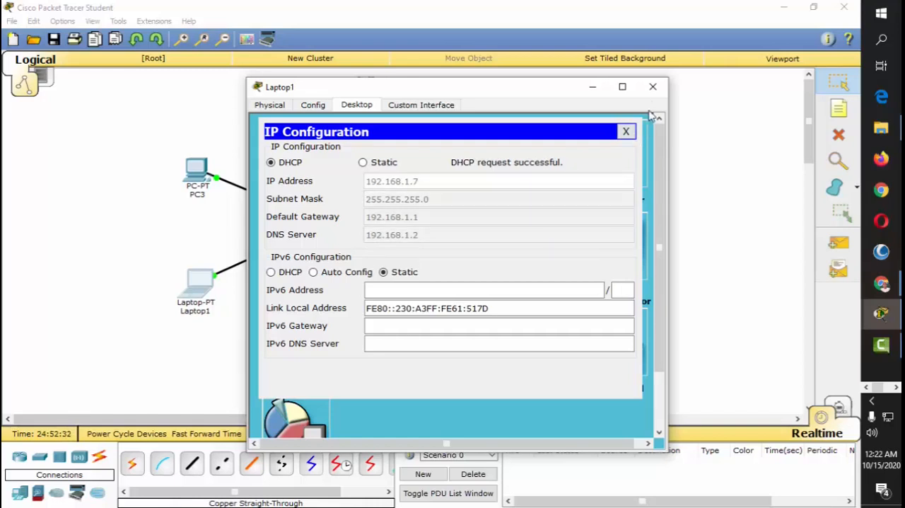
left_click(652, 87)
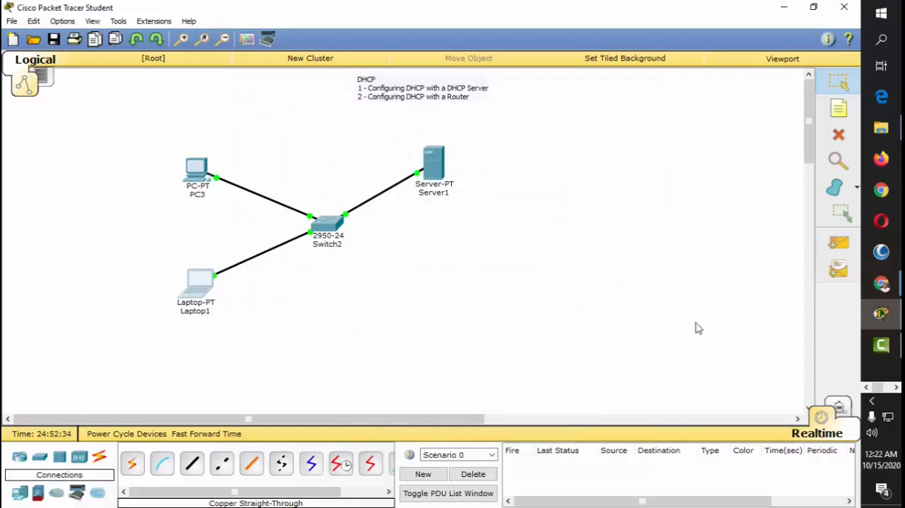
Step: Test connectivity by sending simple PDUs from Laptop1 and PC3 to Server1, and clear the PDU list of Scenario 0
left_click(846, 246)
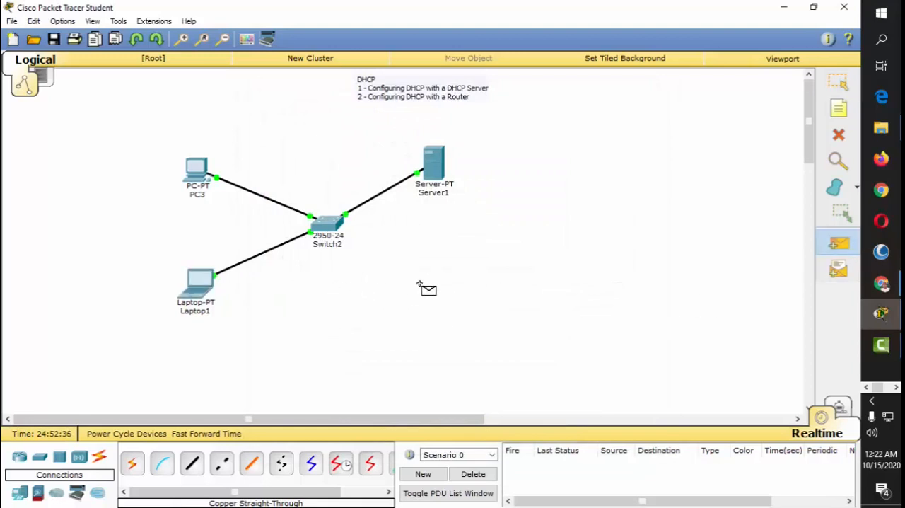
left_click(205, 287)
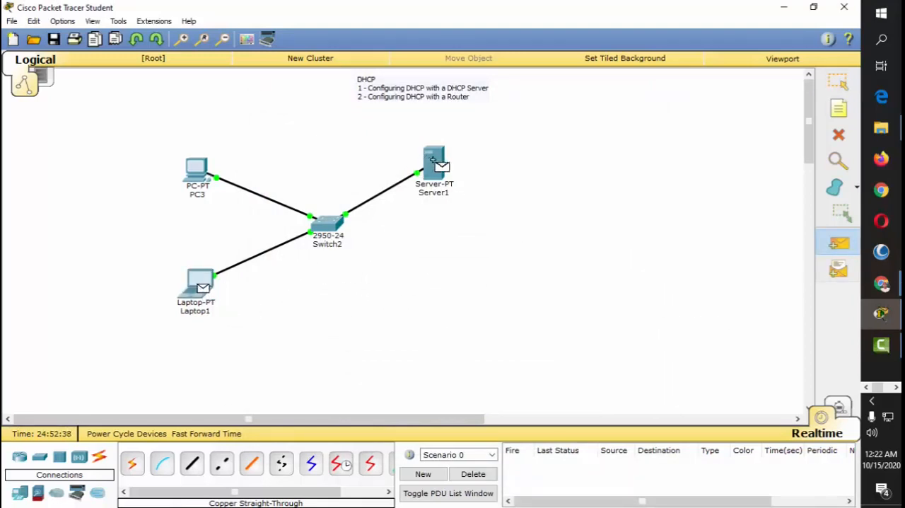
left_click(435, 164)
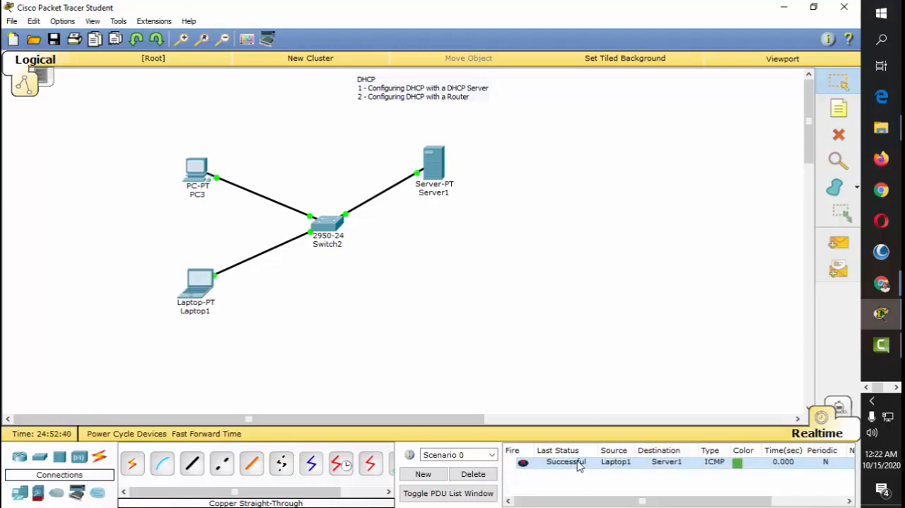
left_click(838, 244)
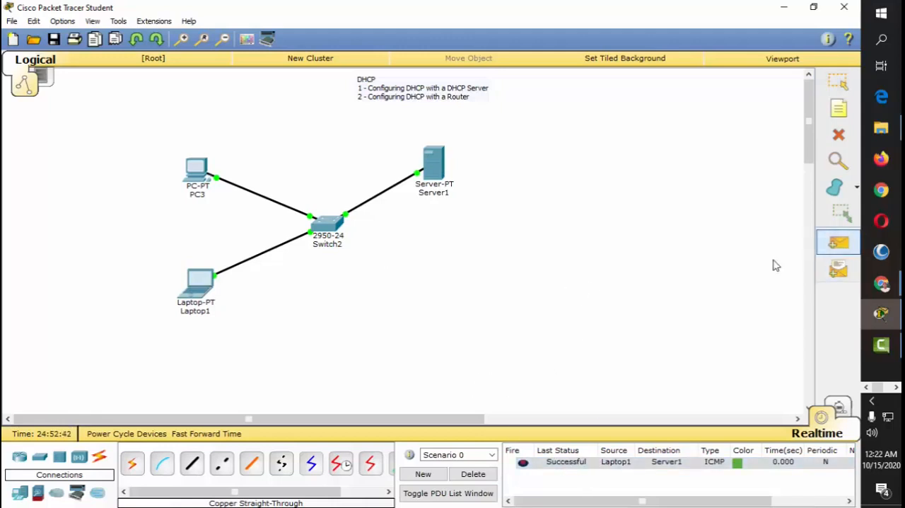
left_click(185, 173)
left_click(434, 169)
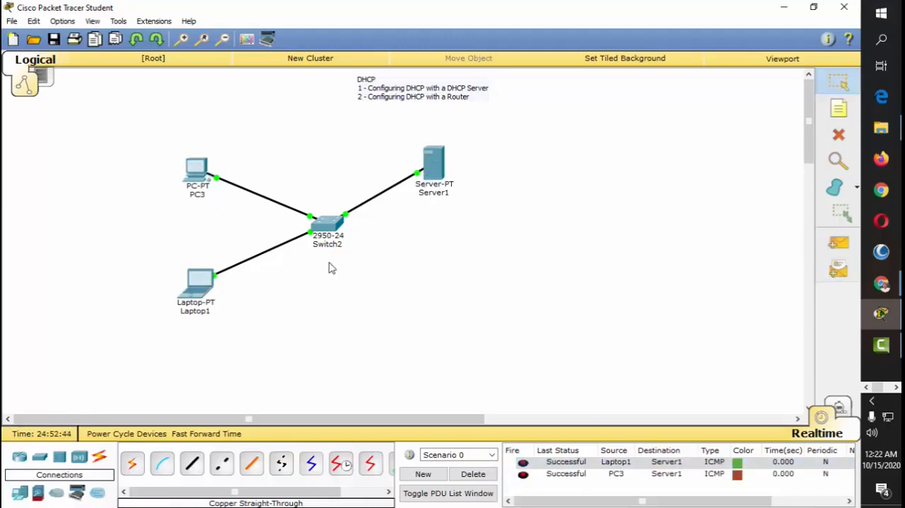
left_click(477, 474)
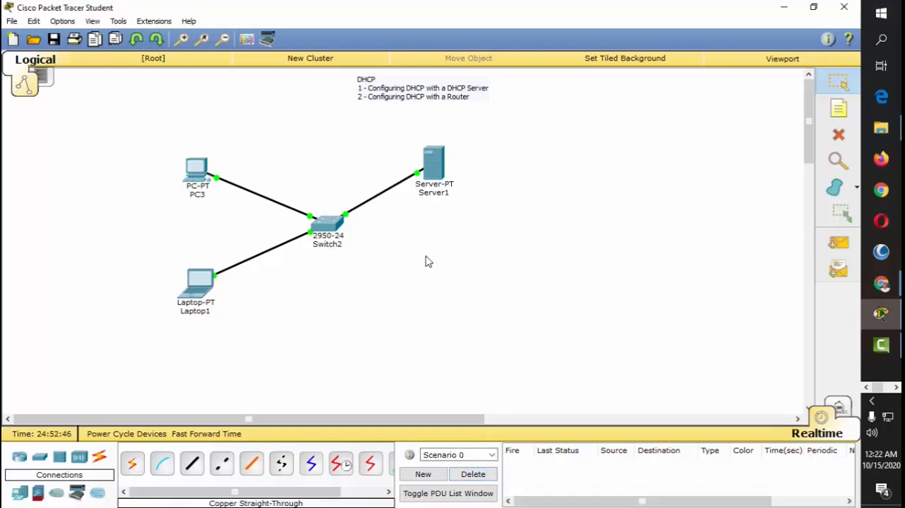
Step: Shift the whole network toward the workspace's left side and place Server1 above Switch2 to free space for a second topology
left_click_drag(106, 152, 544, 338)
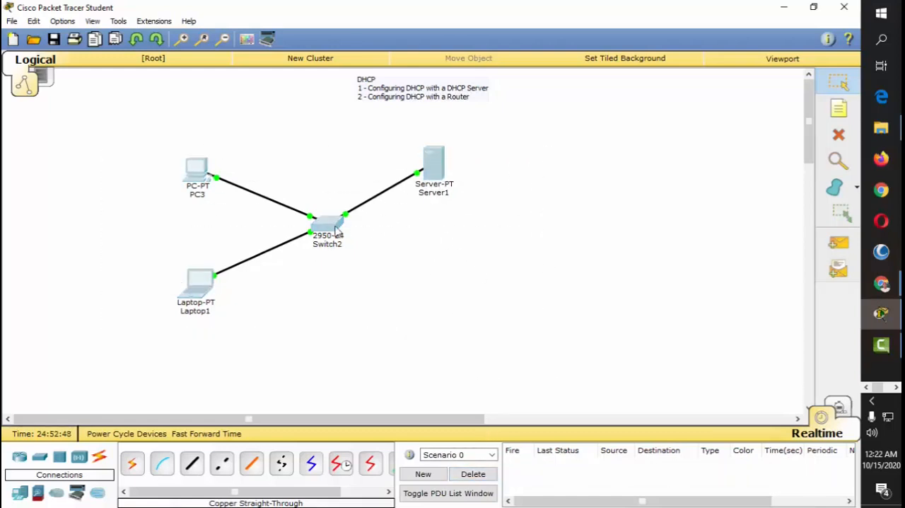
left_click_drag(335, 227, 251, 228)
left_click(327, 250)
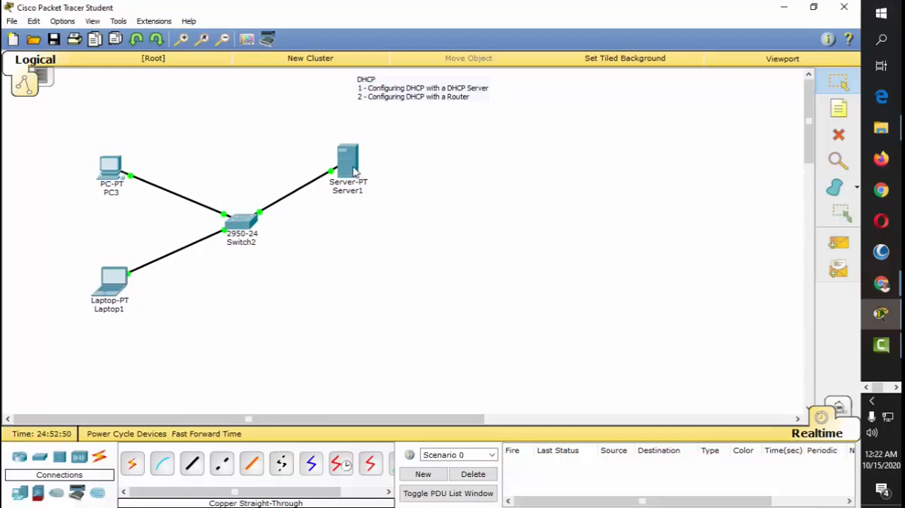
left_click_drag(357, 170, 264, 120)
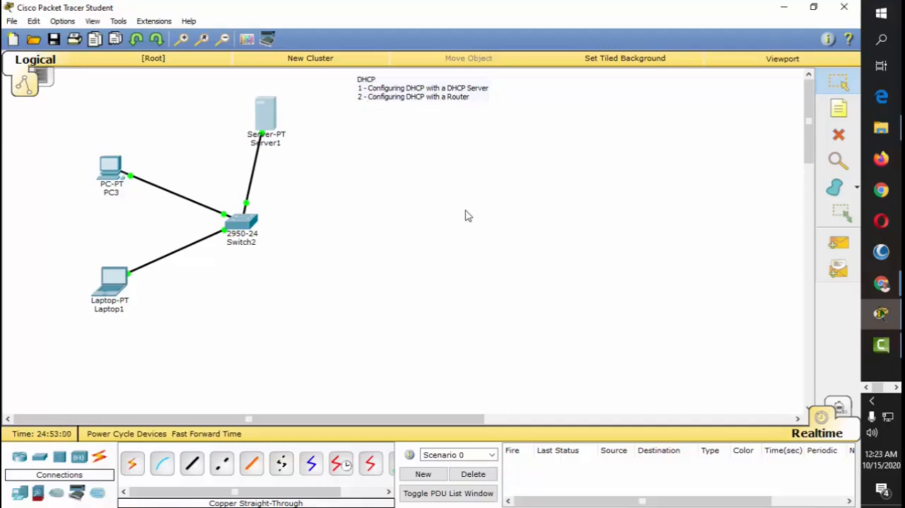
Step: Add a generic PC and a generic laptop below it in the free area beside the existing network
left_click(20, 493)
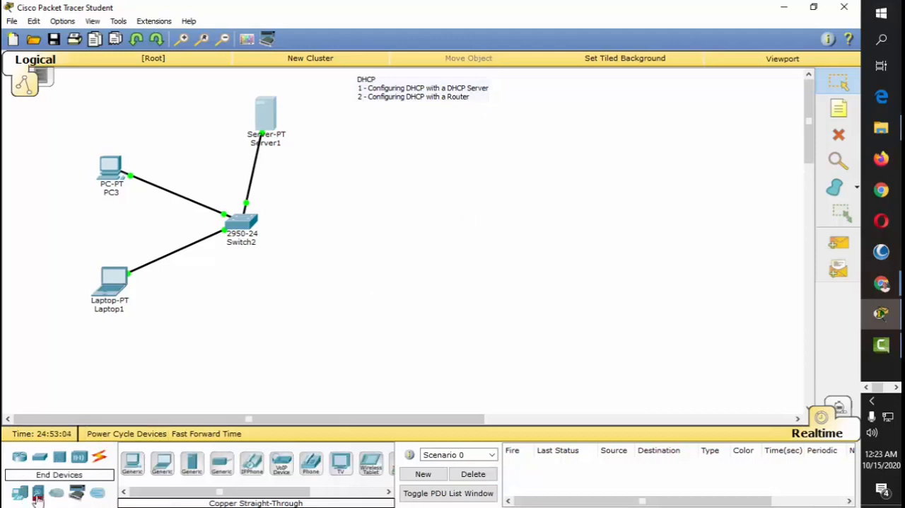
left_click(133, 463)
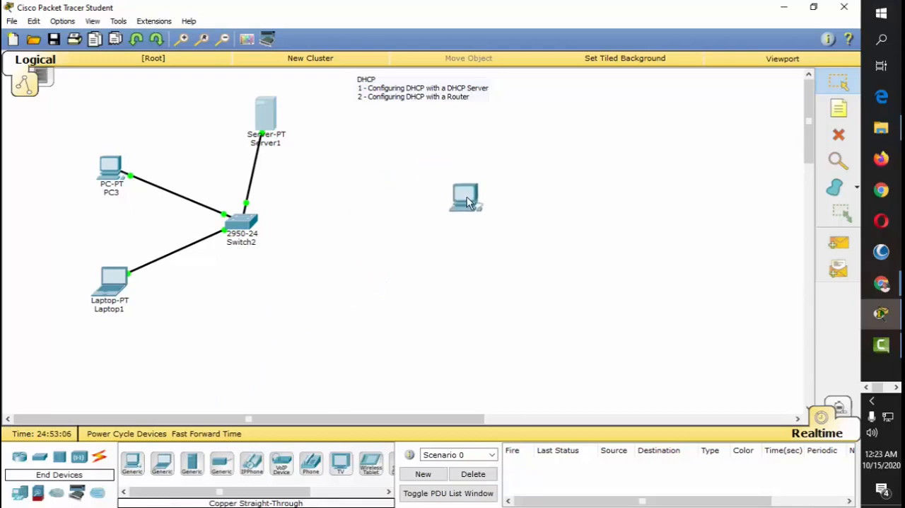
left_click(454, 195)
left_click(162, 463)
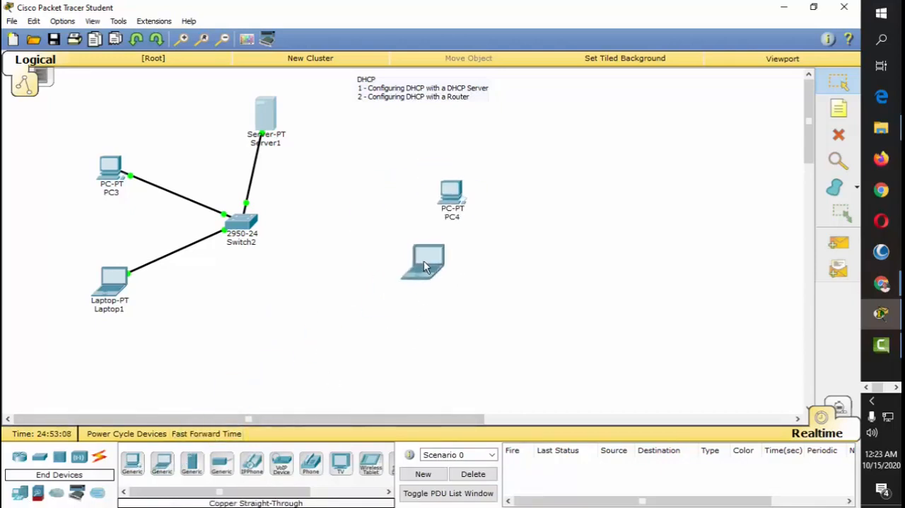
left_click(438, 304)
left_click_drag(444, 213, 432, 214)
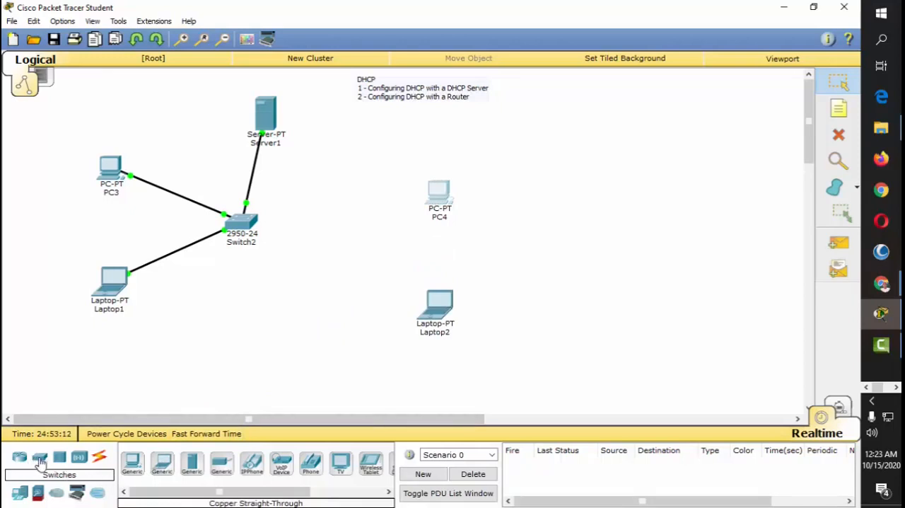
Step: Add a 2950-24 switch beside the new PC and laptop, and a 2911 router on the far side of it
left_click_drag(39, 459, 540, 249)
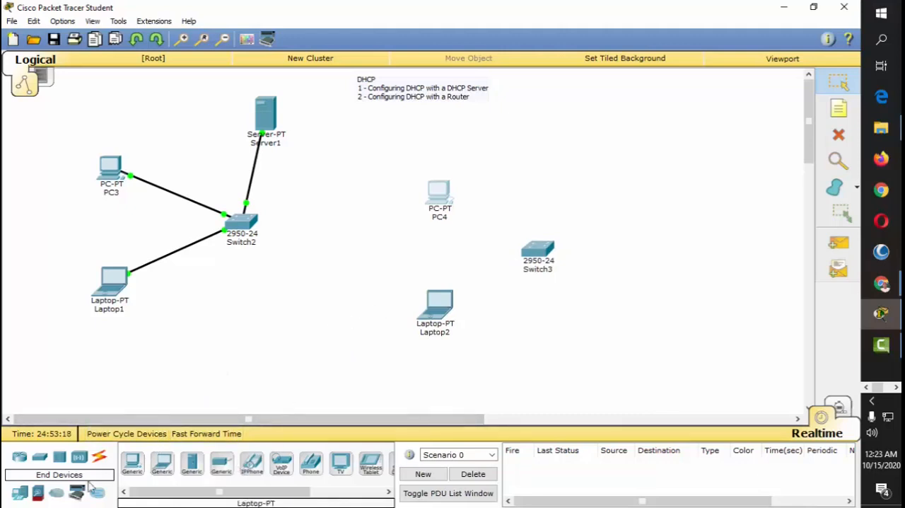
left_click(19, 457)
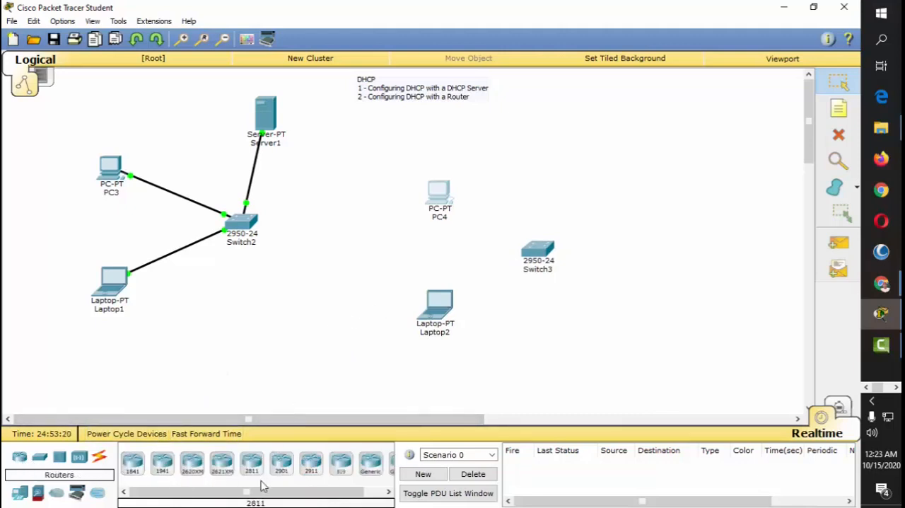
left_click(312, 464)
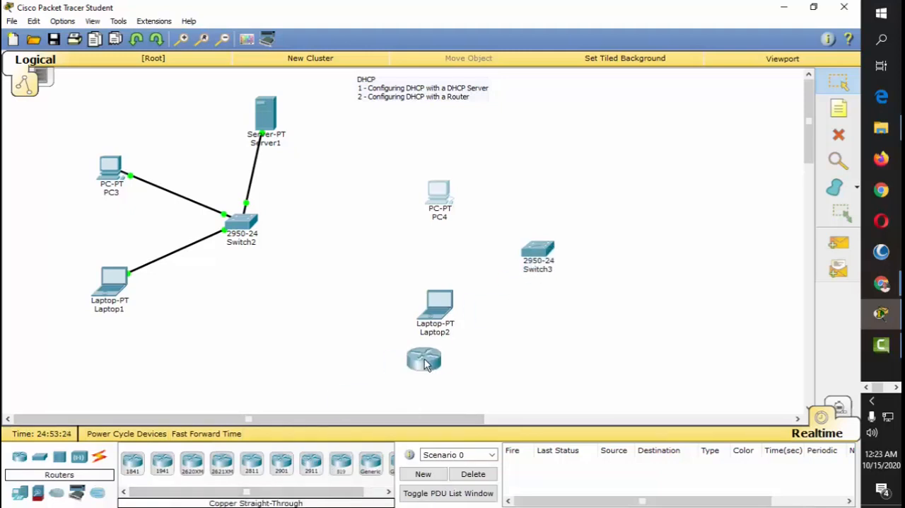
left_click(641, 202)
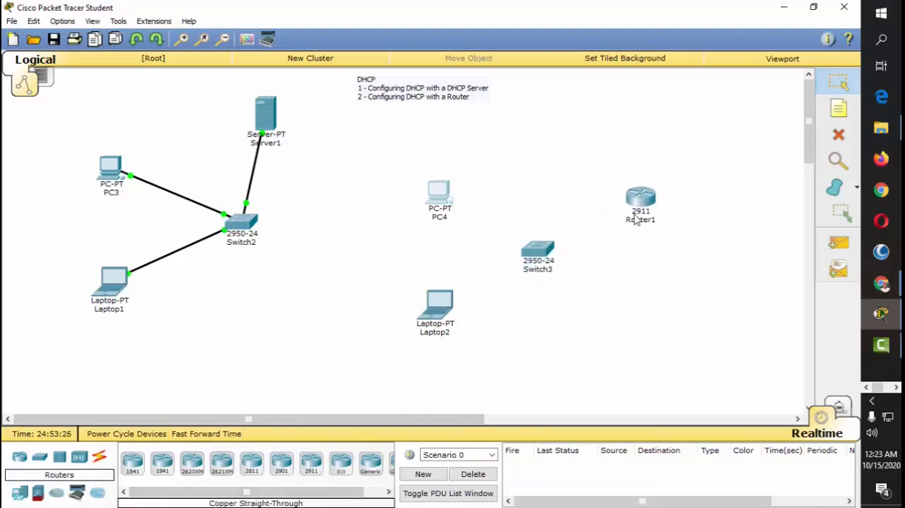
mouse_move(634, 226)
mouse_move(645, 196)
left_click_drag(641, 202, 646, 206)
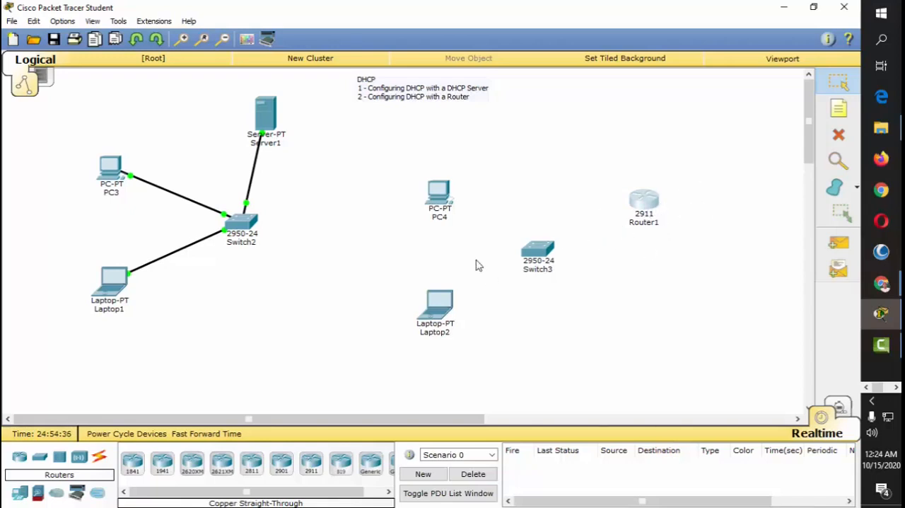
Step: Nudge PC4 slightly and connect it to FastEthernet0/1 on Switch3 with a copper straight-through cable
left_click_drag(440, 192, 430, 191)
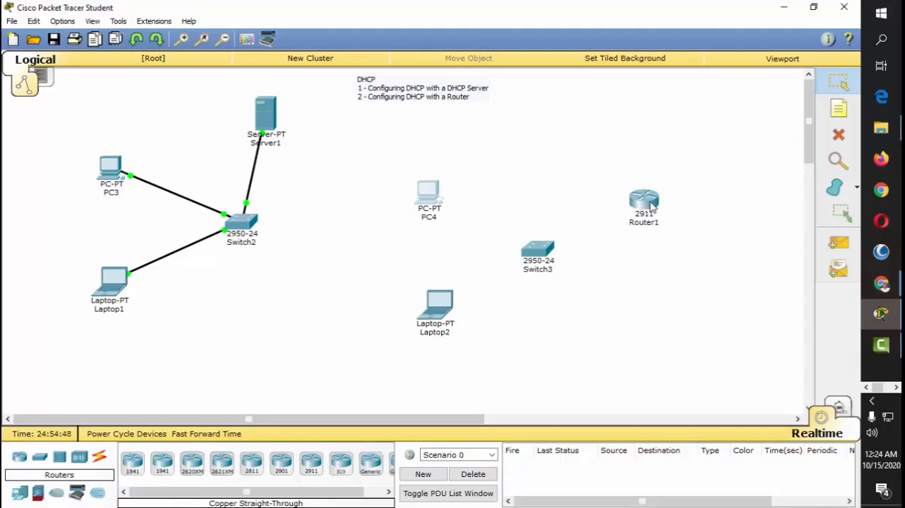
left_click_drag(434, 198, 439, 201)
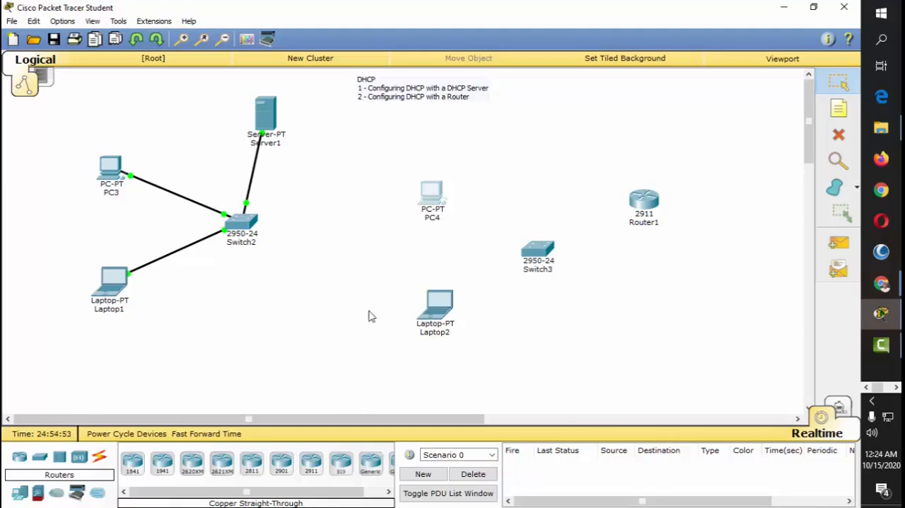
left_click(99, 457)
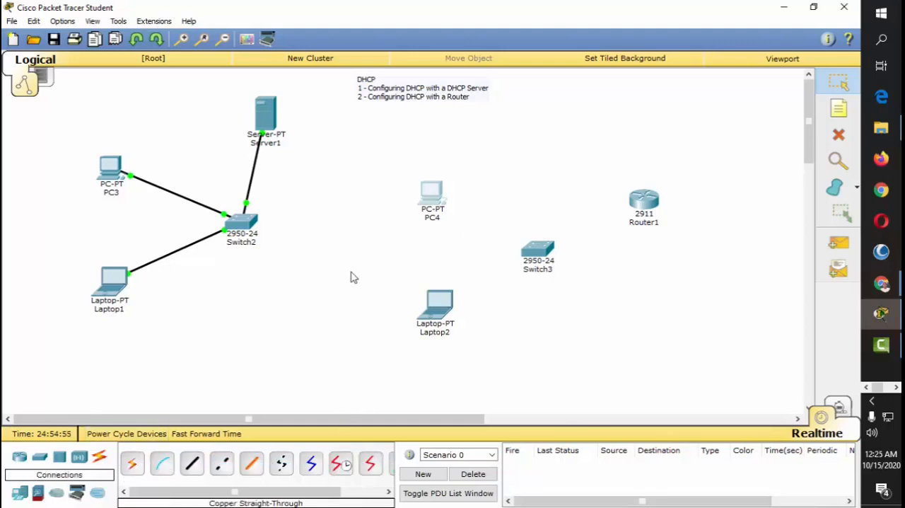
left_click(437, 199)
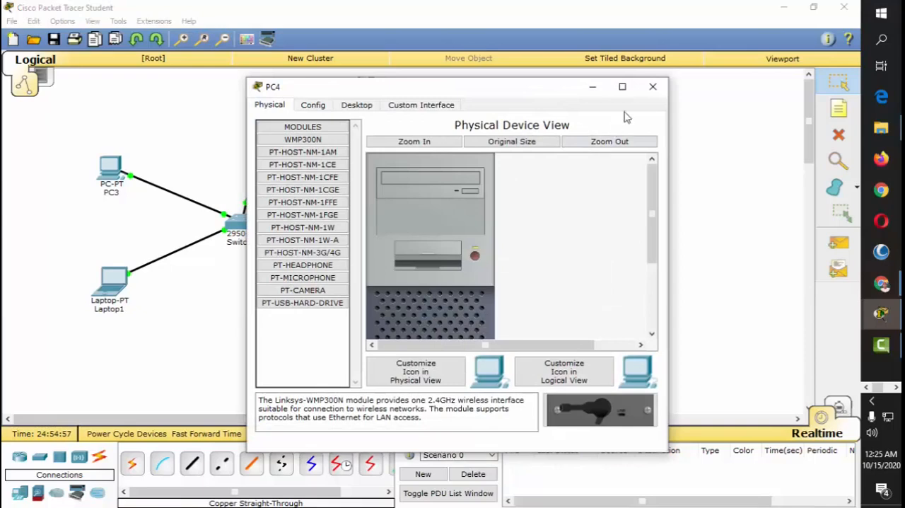
left_click(657, 86)
left_click(192, 463)
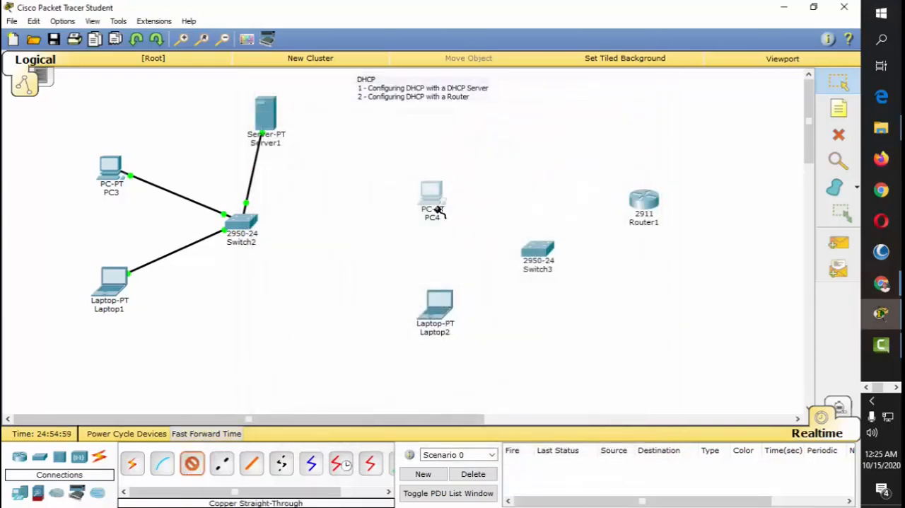
left_click(434, 189)
left_click(474, 210)
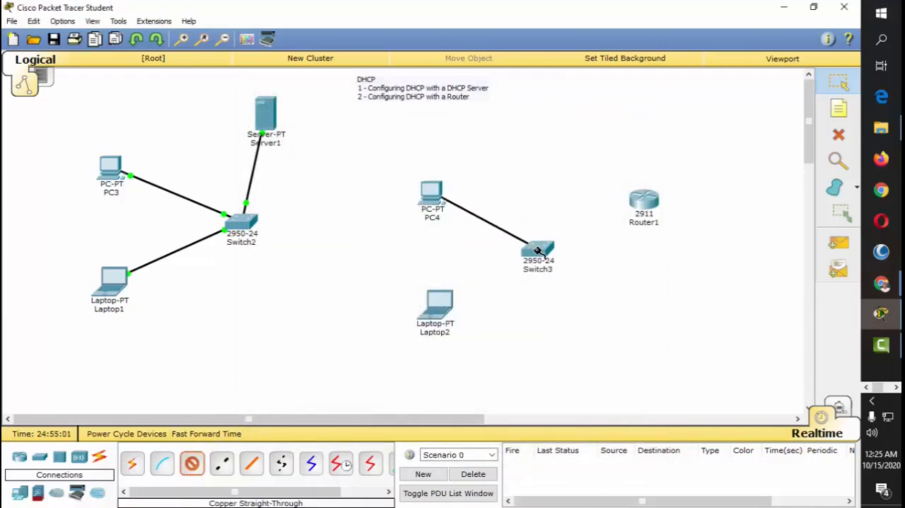
left_click(532, 246)
left_click(580, 24)
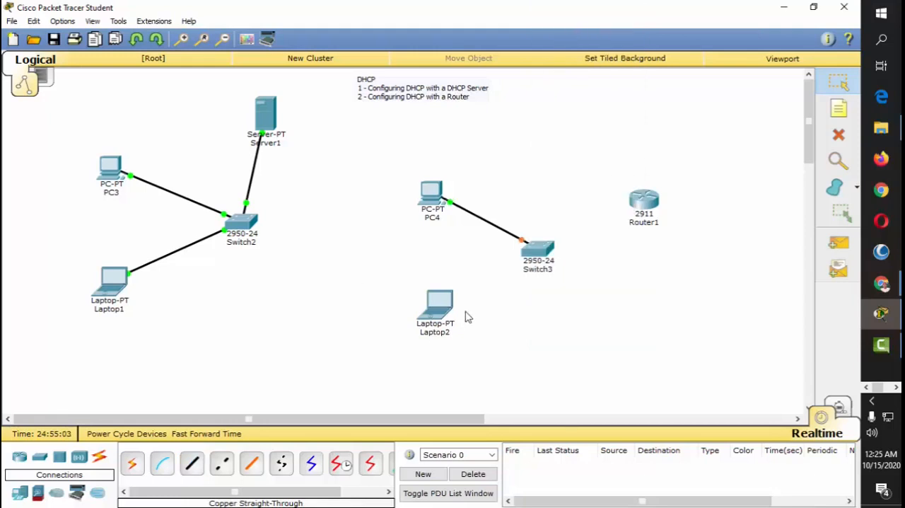
Step: Connect Laptop2 to FastEthernet0/2 on Switch3 with a copper straight-through cable
left_click(191, 463)
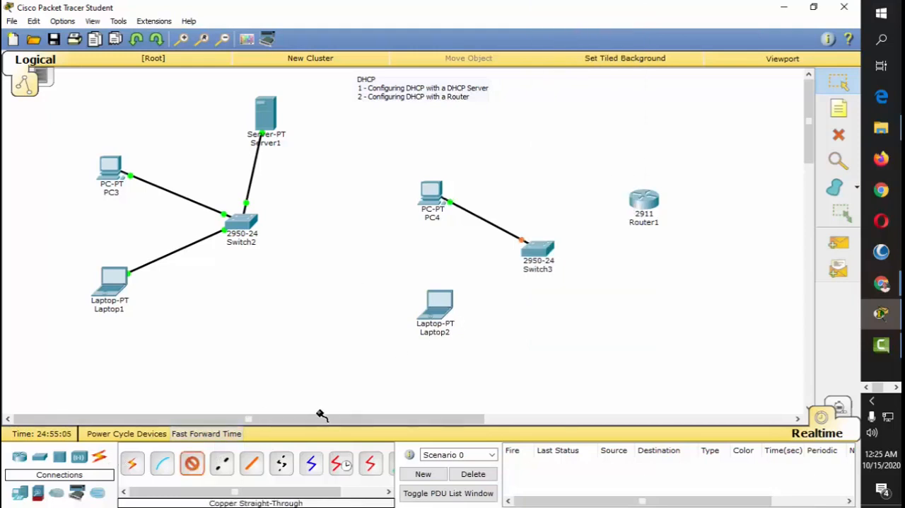
left_click(439, 305)
left_click(482, 326)
left_click(536, 248)
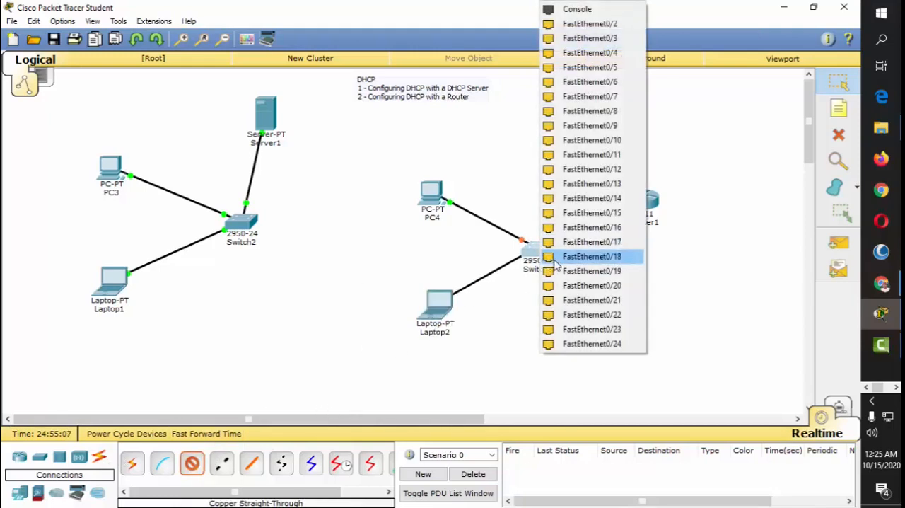
left_click(613, 27)
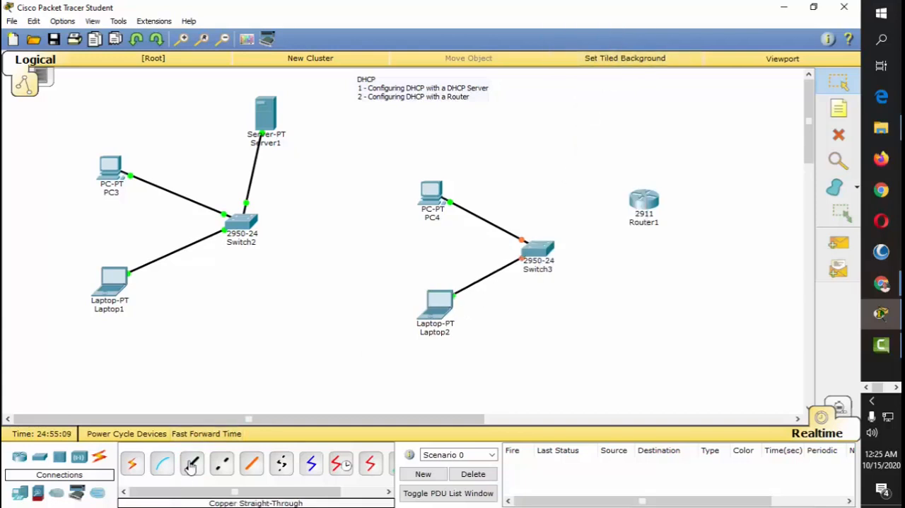
Step: Connect FastEthernet0/3 on Switch3 to GigabitEthernet0/0 on Router1 with a copper straight-through cable
left_click(529, 258)
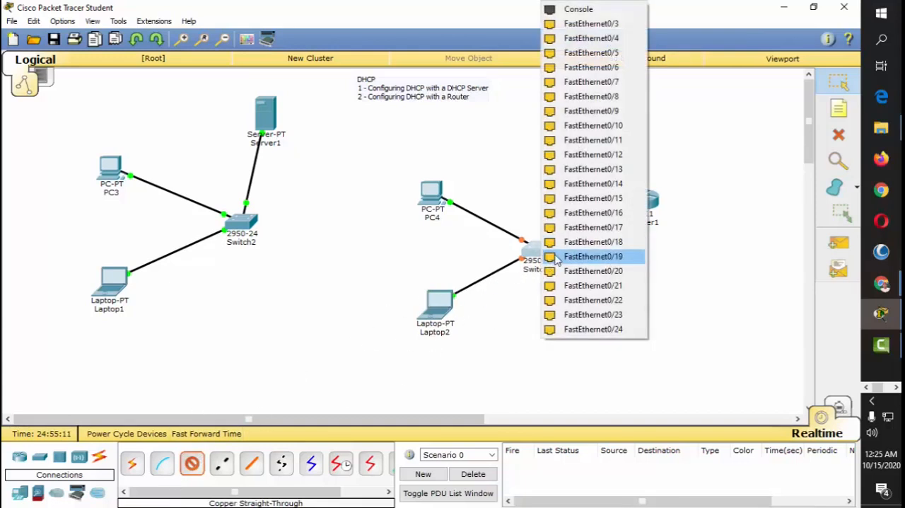
left_click(613, 24)
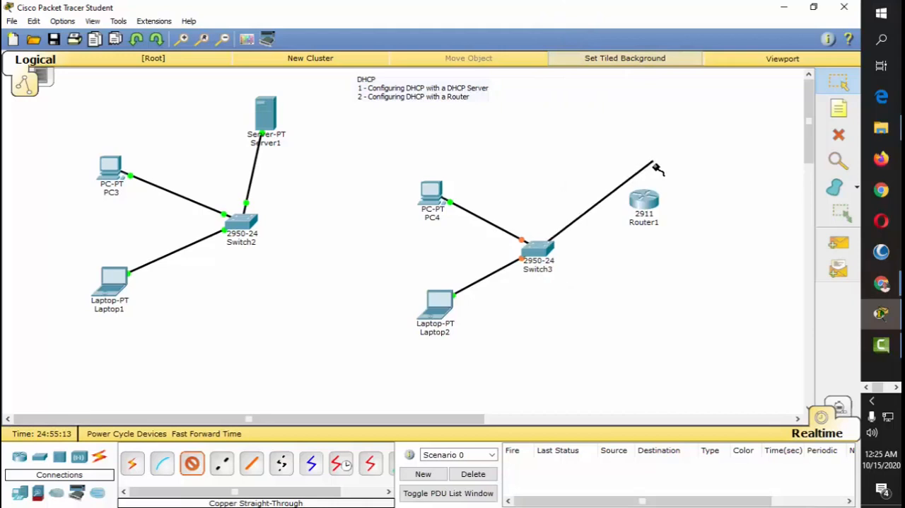
left_click(643, 209)
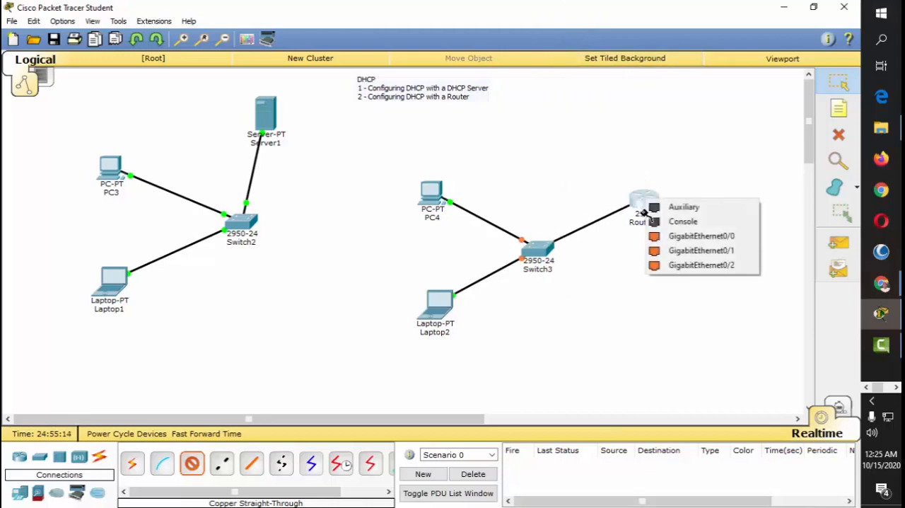
left_click(724, 241)
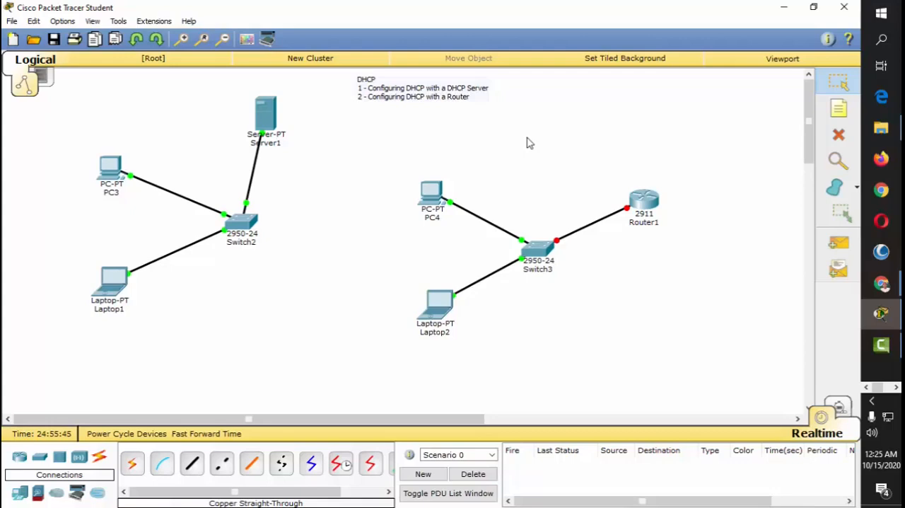
Step: Try to obtain an IPv4 address for PC4 by switching its IP configuration to DHCP
left_click(431, 195)
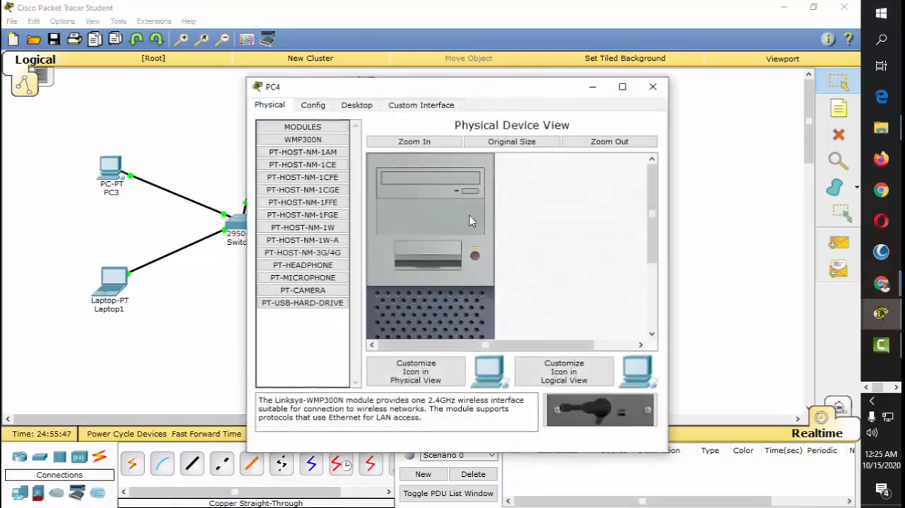
left_click(357, 105)
left_click(317, 165)
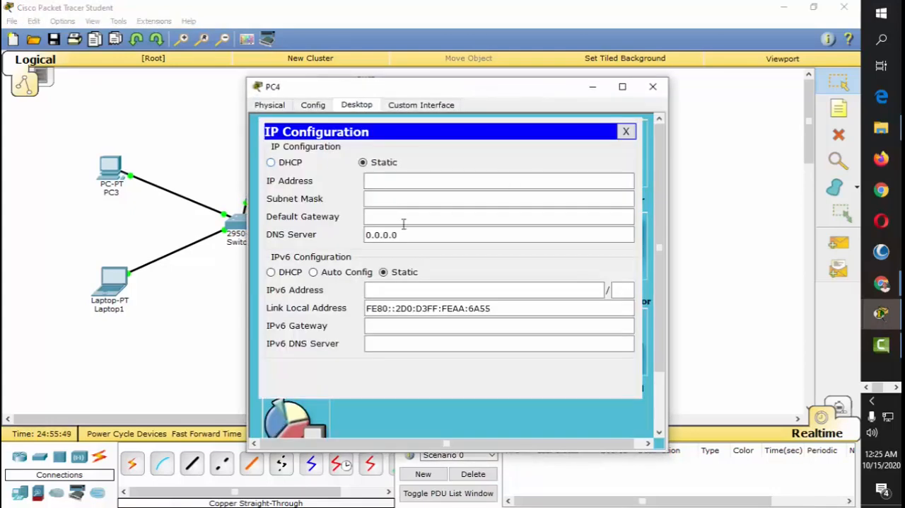
left_click(287, 163)
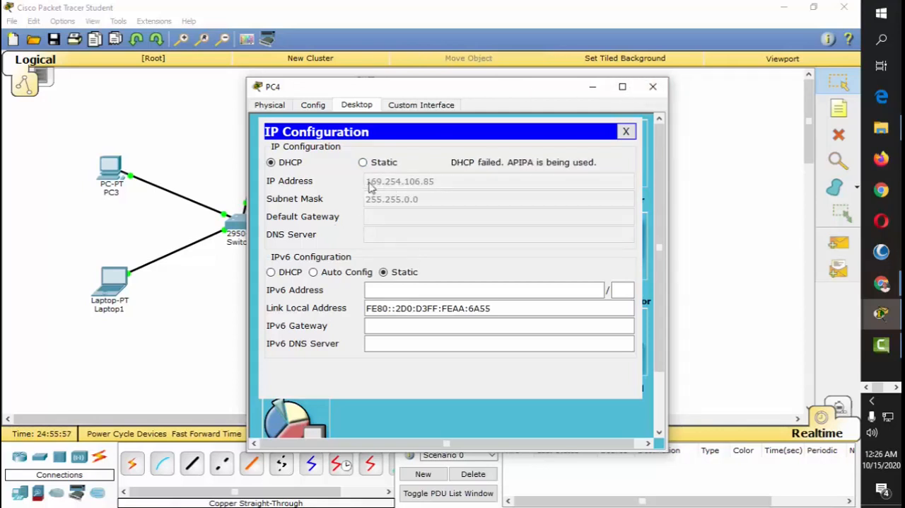
left_click(655, 89)
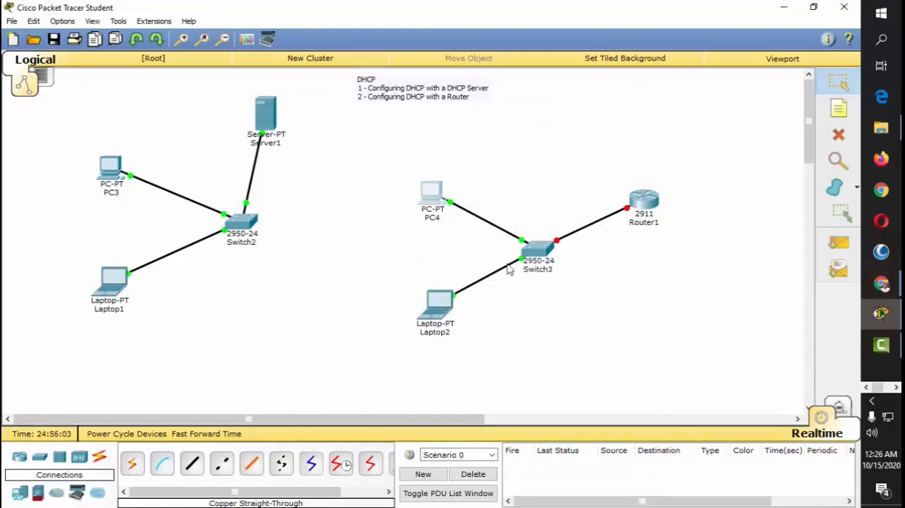
left_click(442, 302)
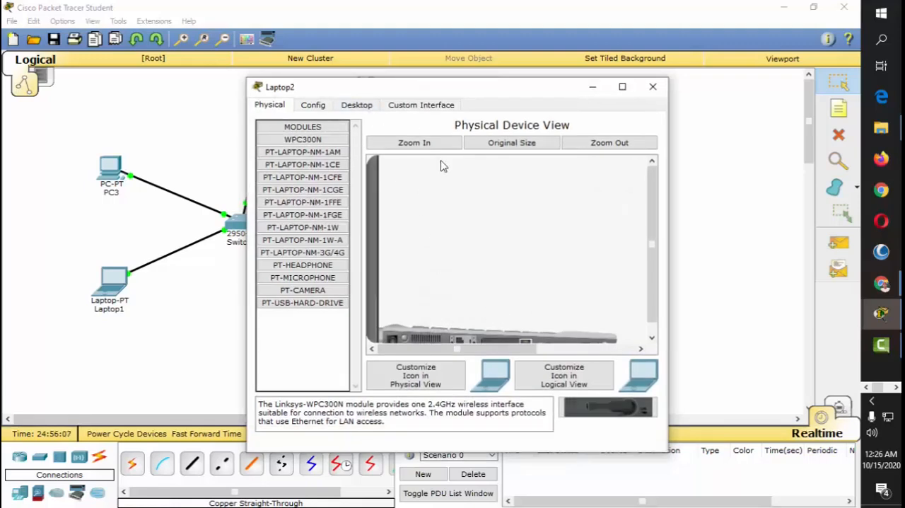
left_click_drag(535, 91, 377, 104)
left_click(375, 100)
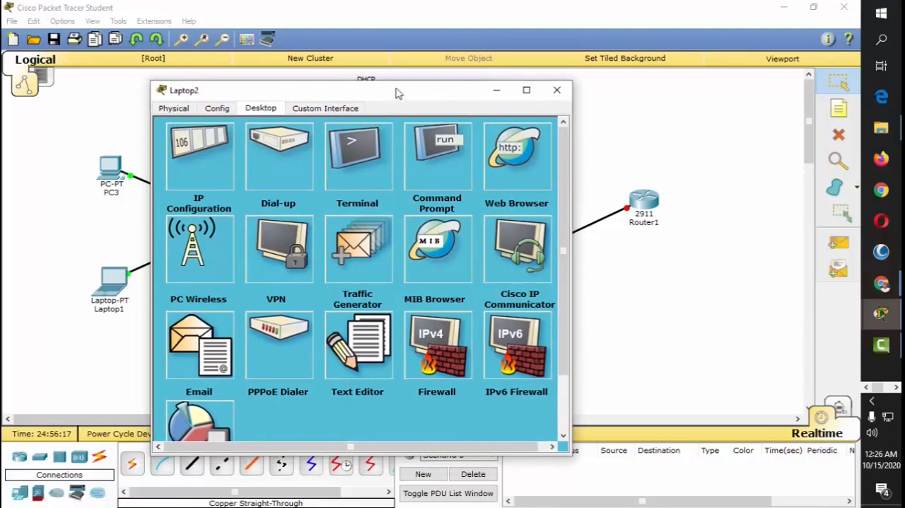
left_click_drag(446, 95, 448, 60)
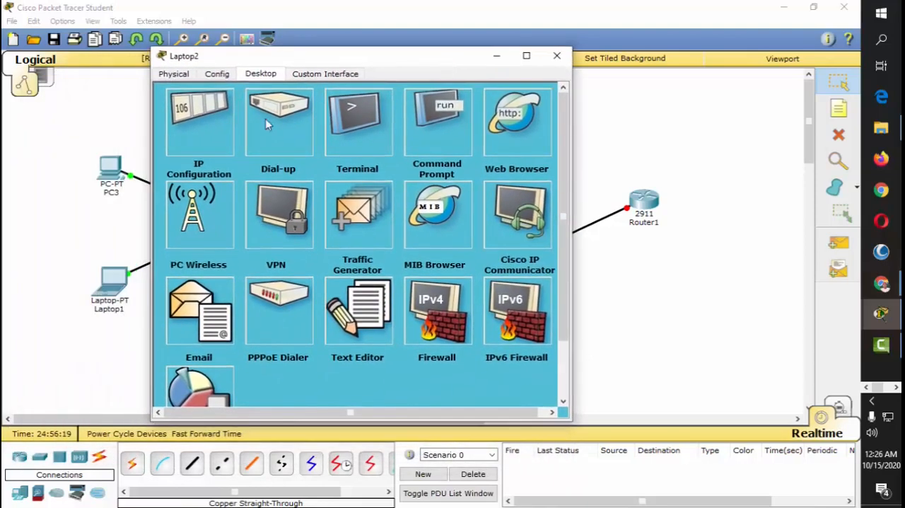
left_click(556, 55)
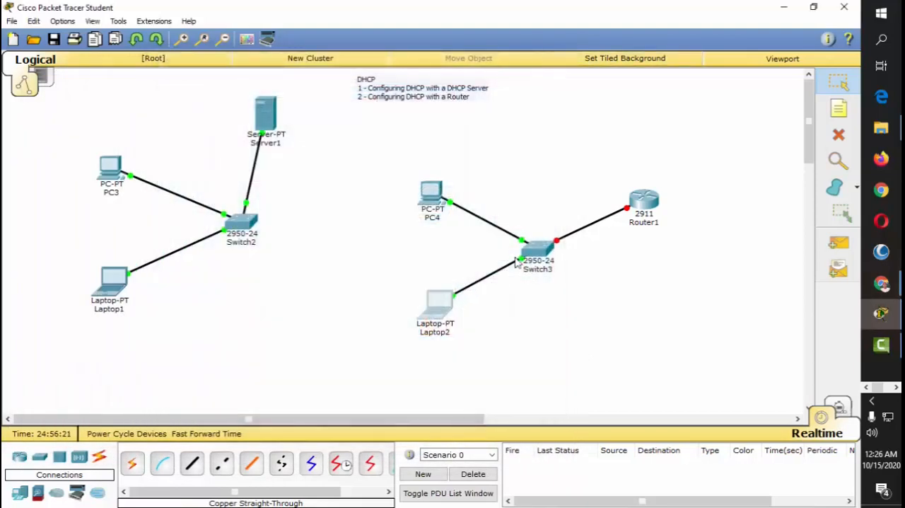
Step: Return PC4's IPv4 configuration to Static and close its device window
left_click(433, 195)
left_click(307, 158)
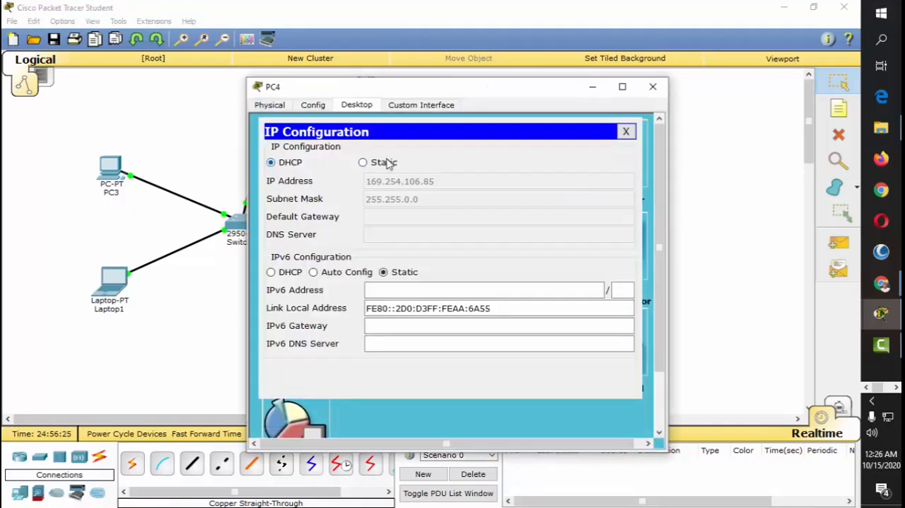
left_click(363, 162)
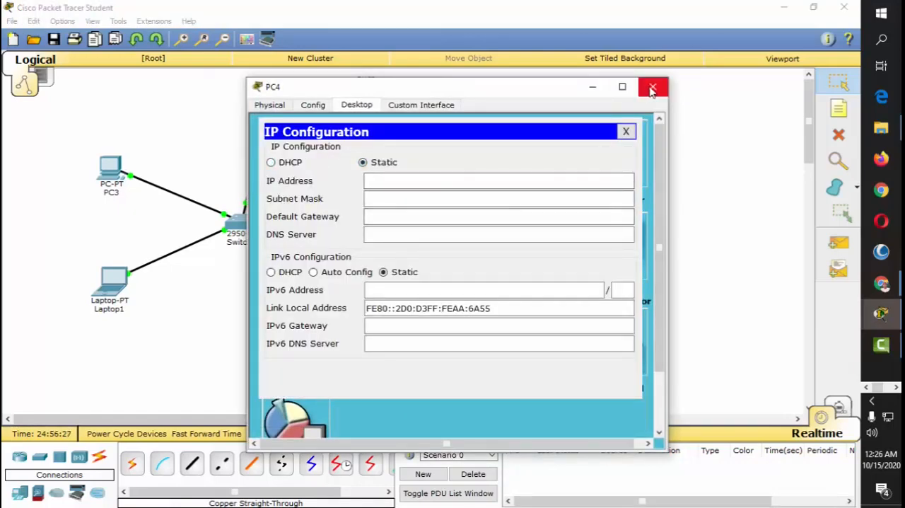
left_click(651, 91)
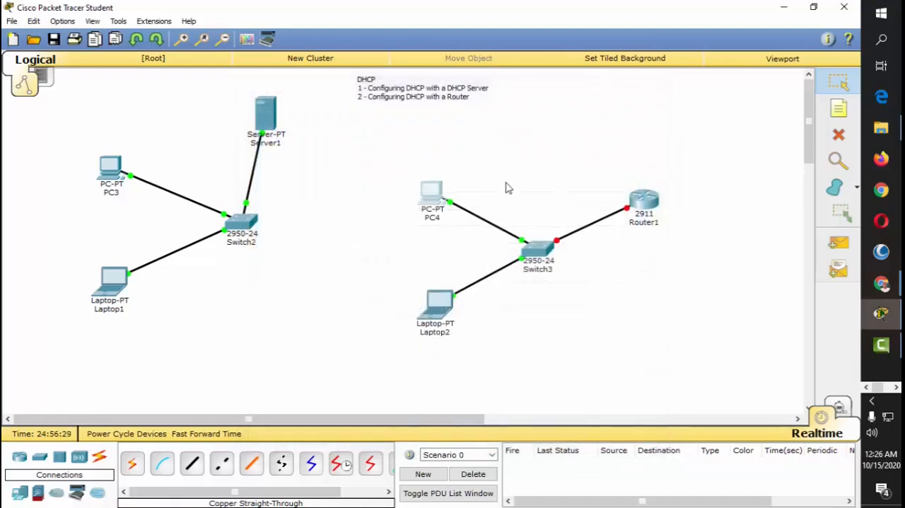
Step: Examine Router1's physical view, global settings and IOS command-line interface
left_click(649, 205)
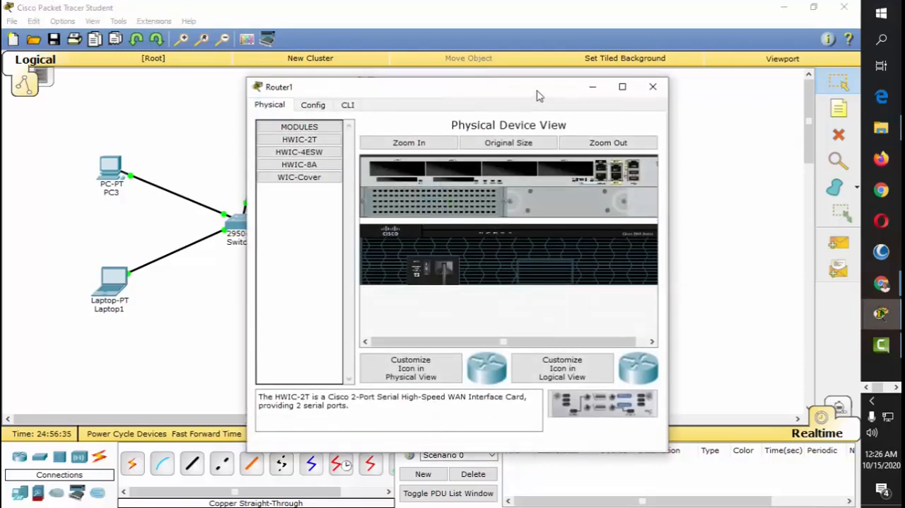
left_click_drag(537, 92, 431, 71)
left_click(210, 81)
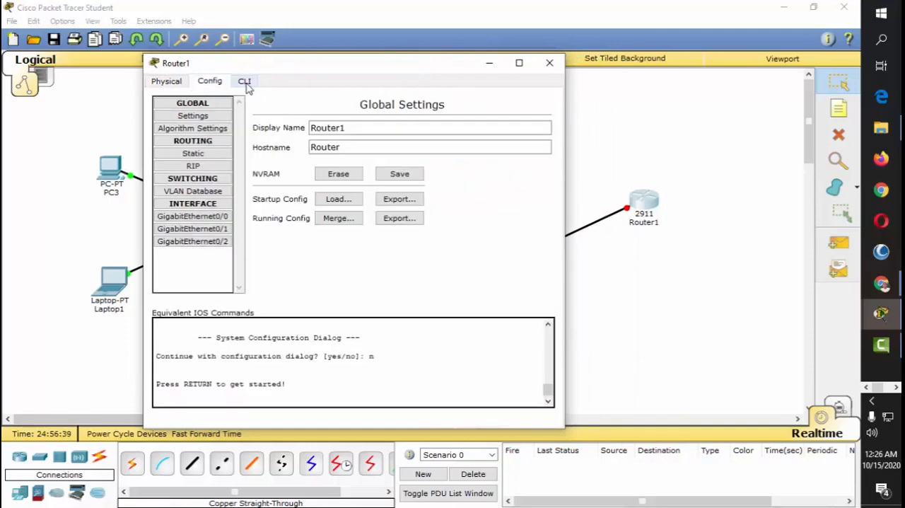
left_click(244, 82)
left_click(210, 82)
left_click(180, 83)
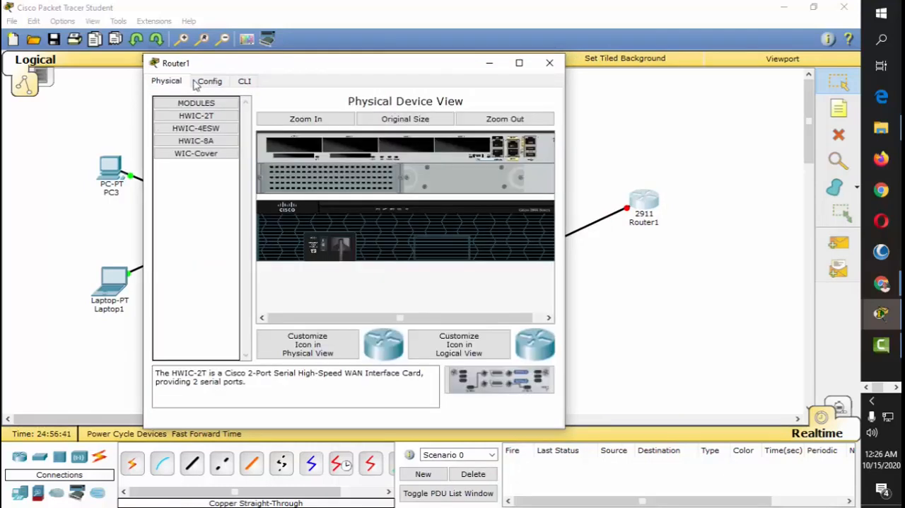
left_click(206, 82)
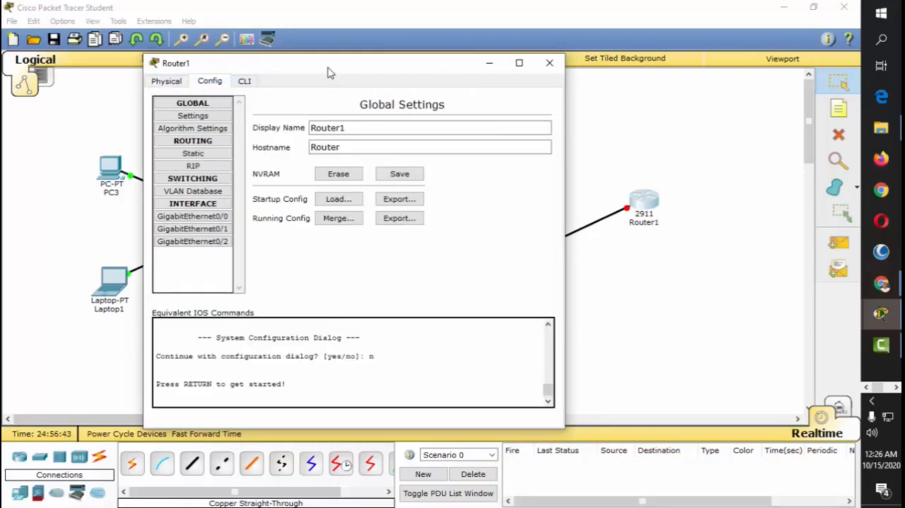
left_click_drag(330, 69, 406, 83)
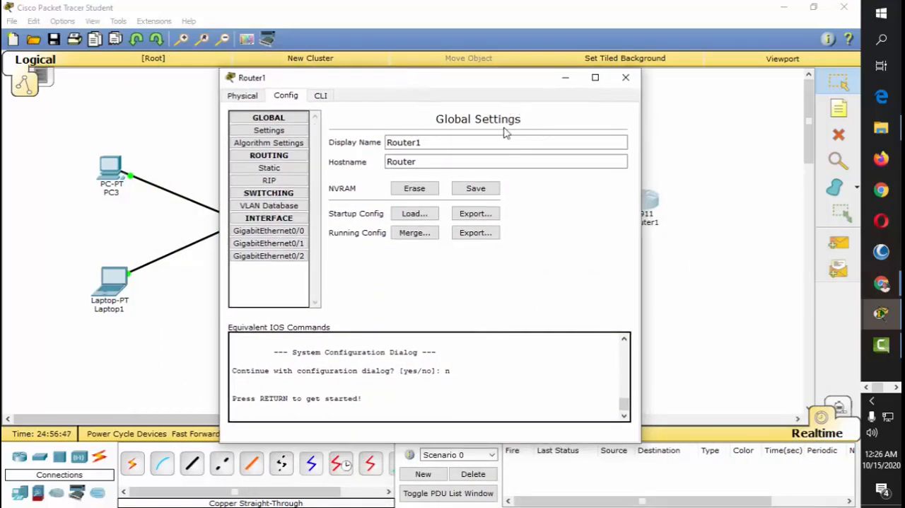
left_click(320, 96)
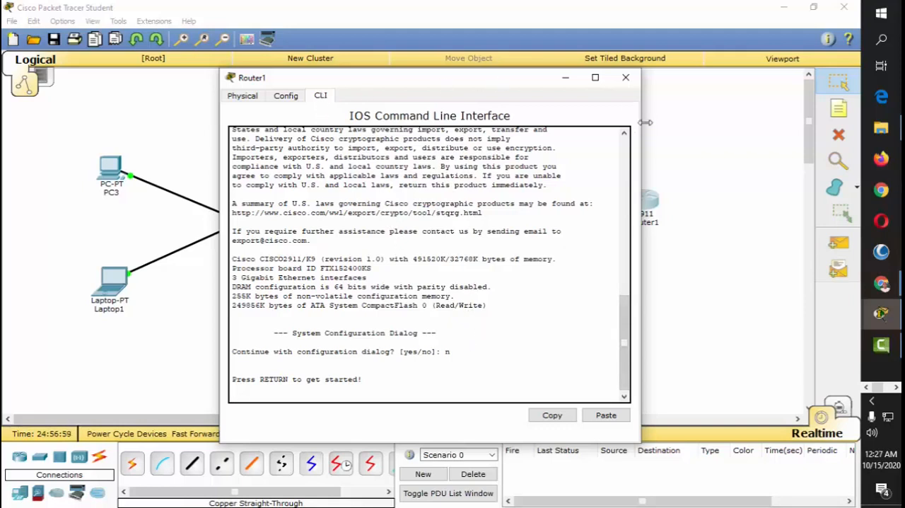
left_click(626, 78)
Step: Start a command-line session on Router1 and enter privileged EXEC mode with the en command
left_click(644, 202)
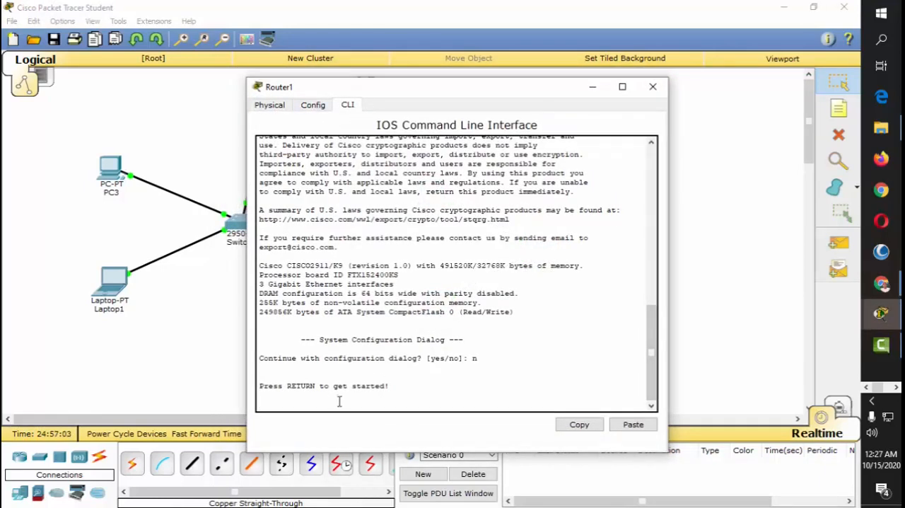
key("Return")
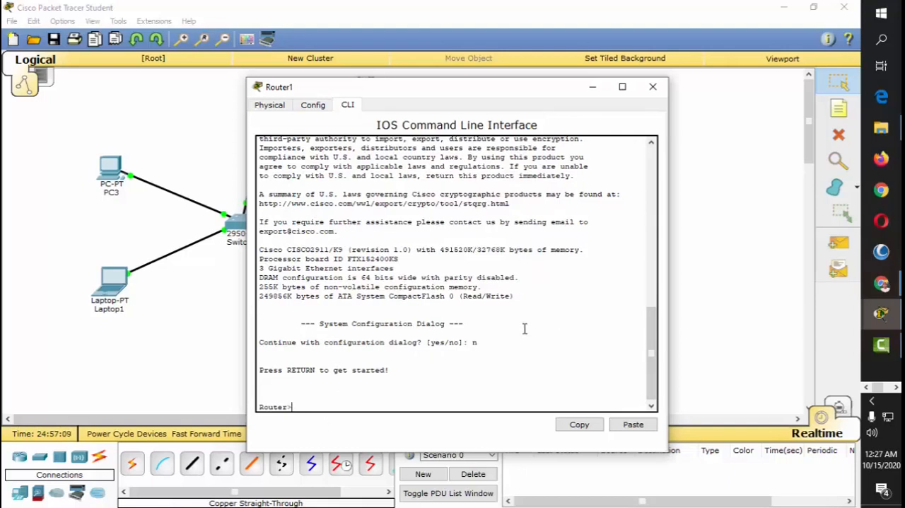
left_click_drag(505, 92, 385, 38)
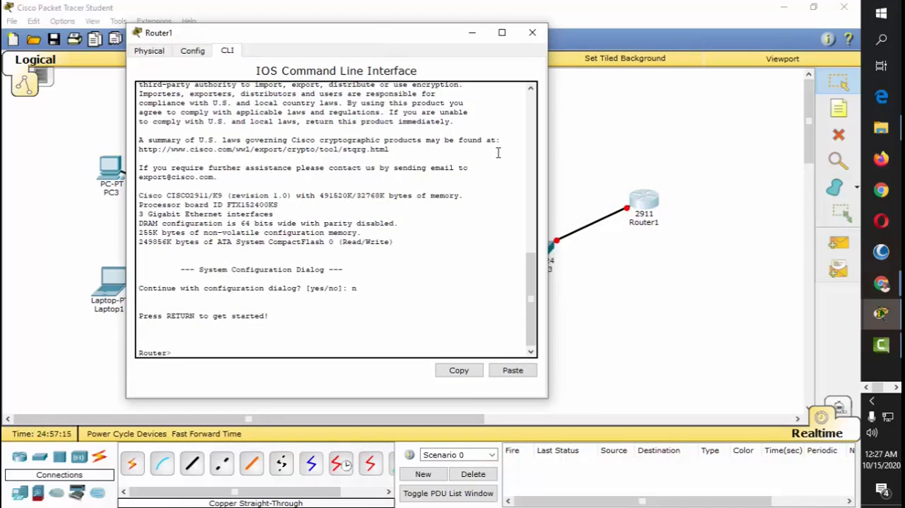
type("en")
key("Return")
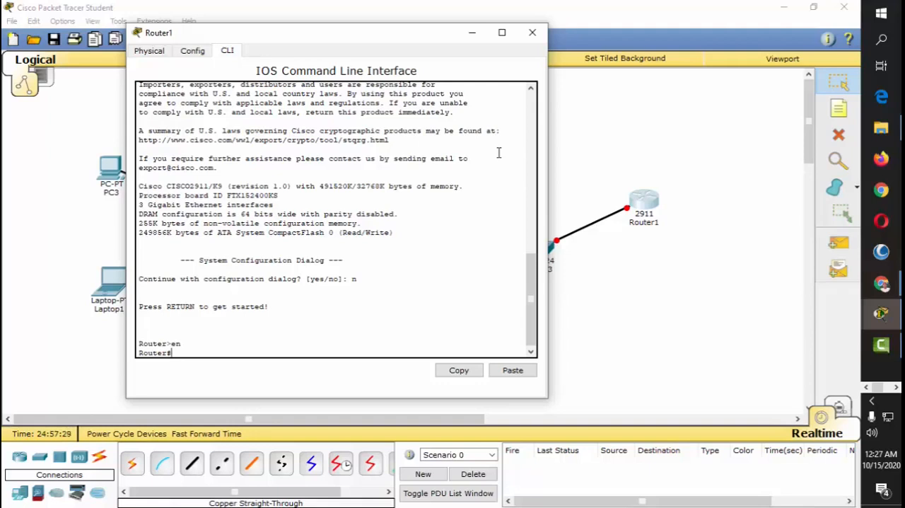
Step: Enter global configuration mode on Router1 with the full configure terminal command
type("nf t")
key("BackSpace")
key("BackSpace")
type("igure terminal")
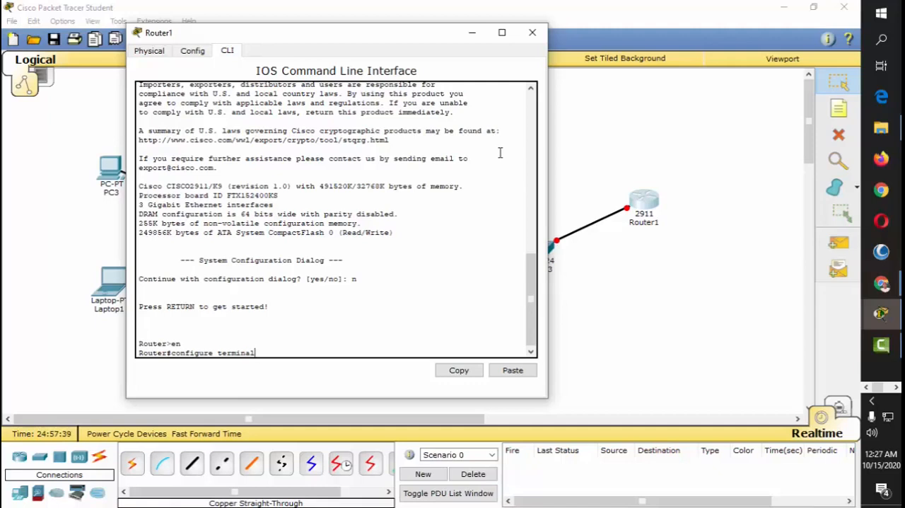
key("Return")
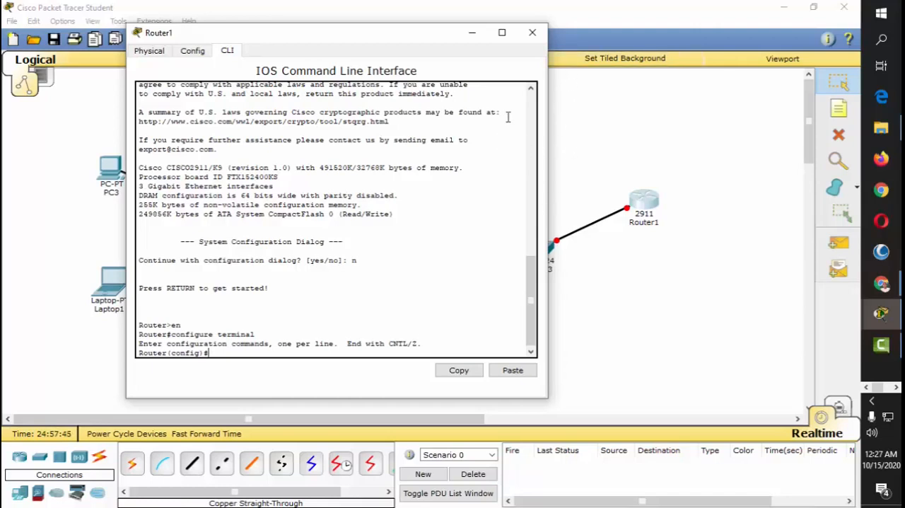
Step: Check which Router1 port connects to Switch3, and enter interface configuration mode for g0/0 in Router1's command line
left_click(532, 34)
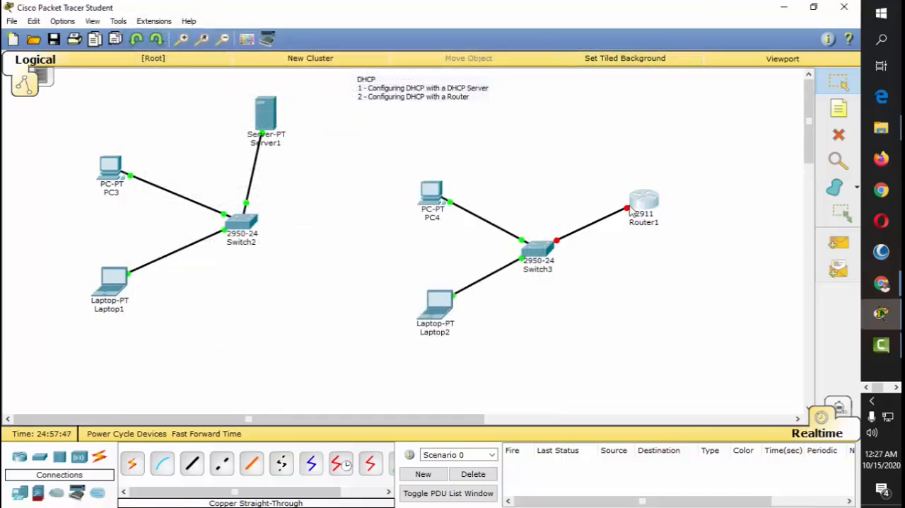
mouse_move(629, 212)
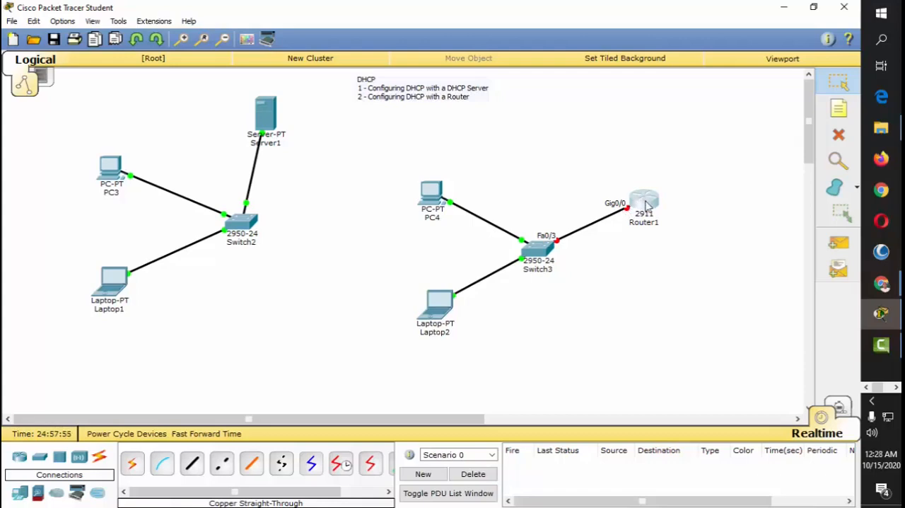
left_click(640, 205)
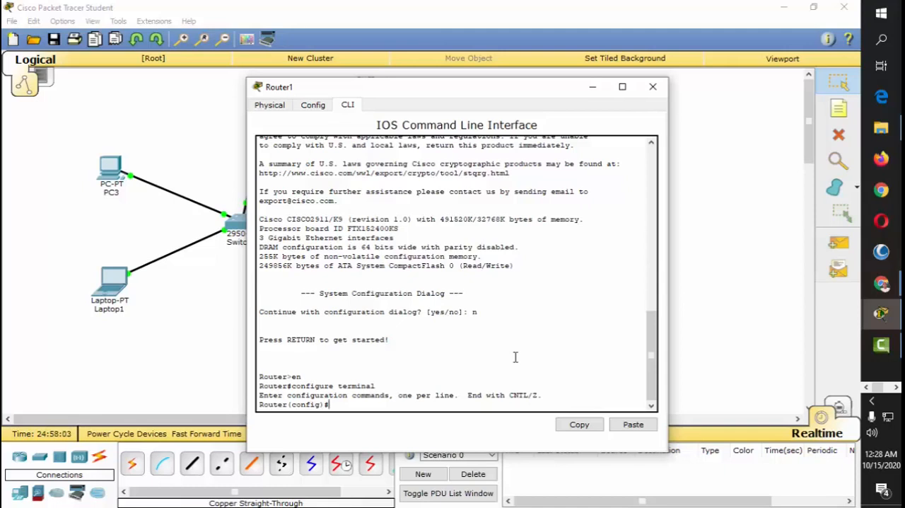
type("int")
key("BackSpace")
type("erface g0/0")
key("Return")
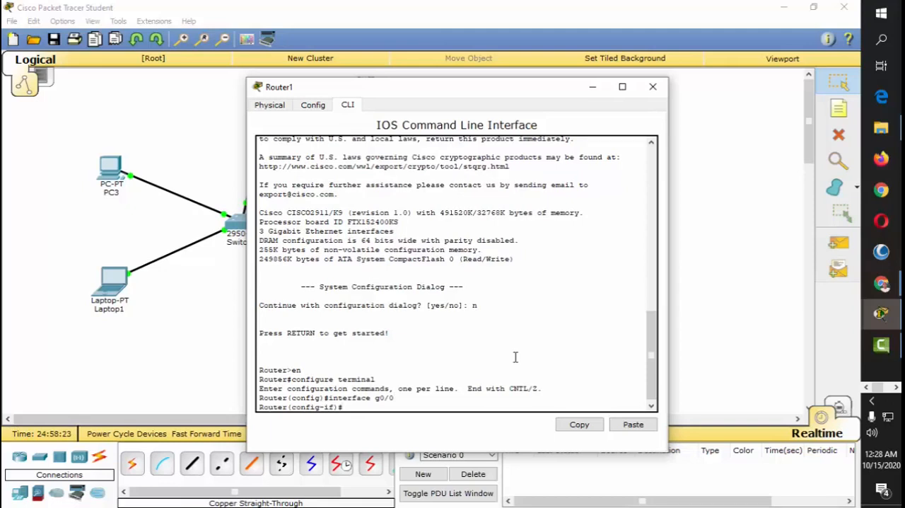
Step: Assign IP address 192.168.1.1 with subnet mask 255.255.255.0 to Router1's g0/0 interface
type("ip address 192.168.1.1 255")
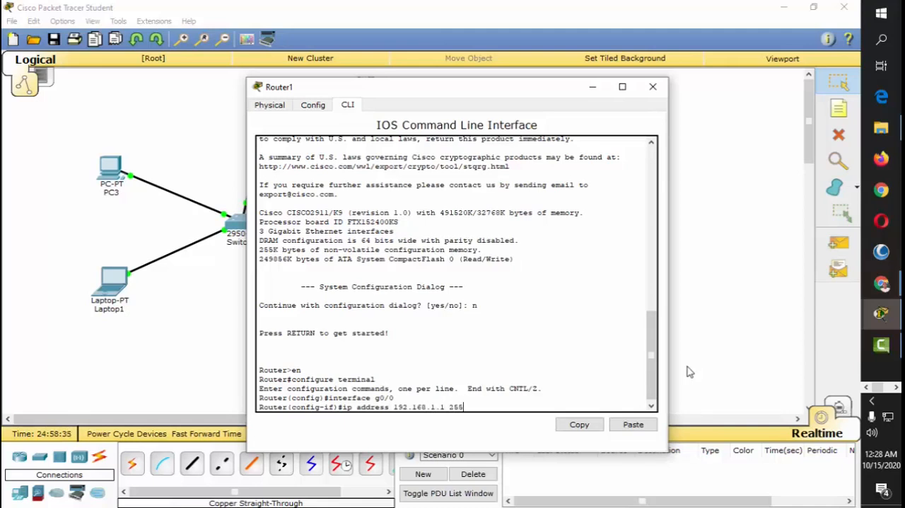
type(".255.255.0")
key("Return")
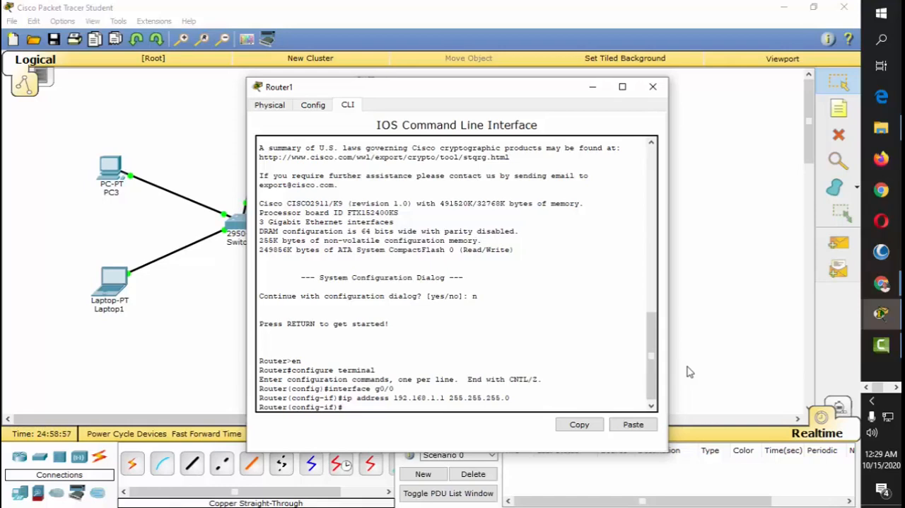
Step: Check that the DHCP service is switched on in Server1, and close both device windows
left_click_drag(463, 91, 617, 76)
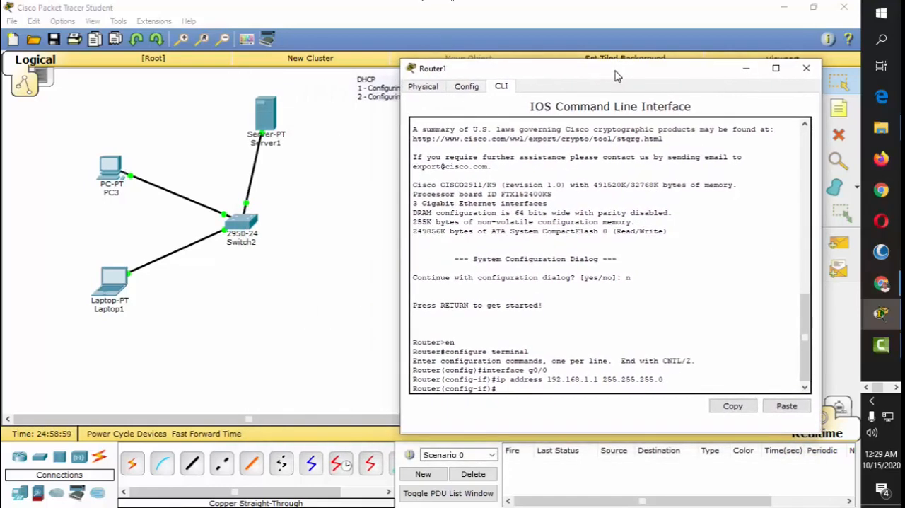
left_click(806, 68)
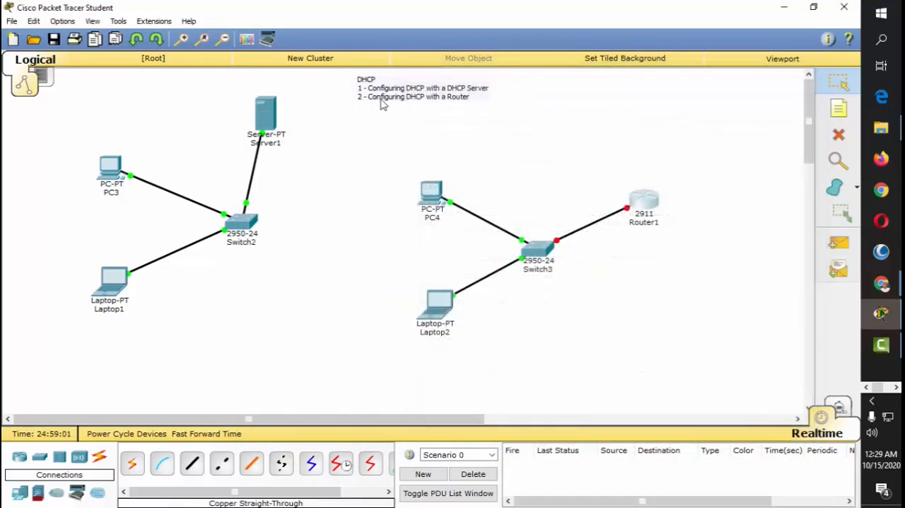
left_click(274, 113)
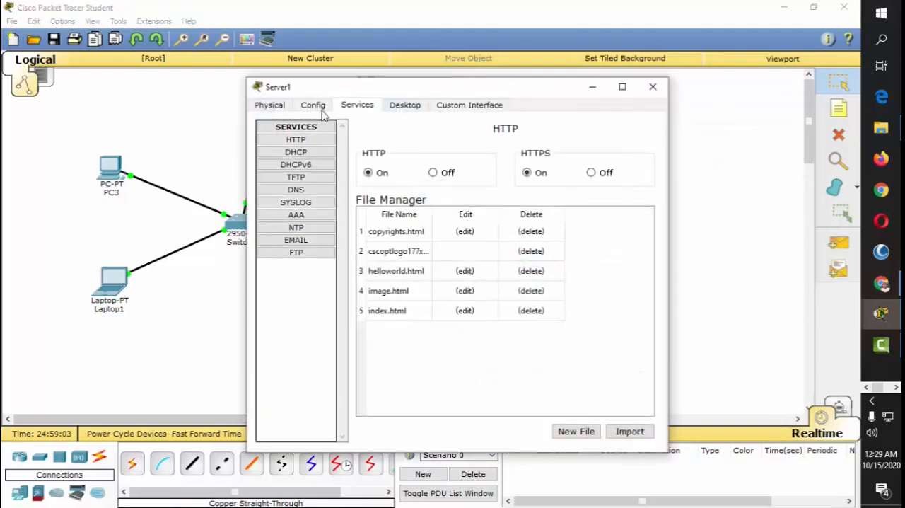
left_click(311, 153)
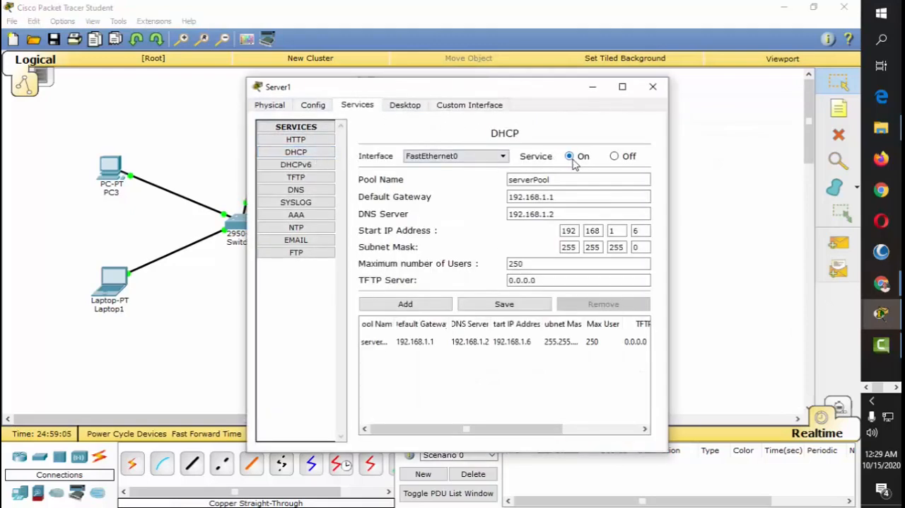
left_click(653, 86)
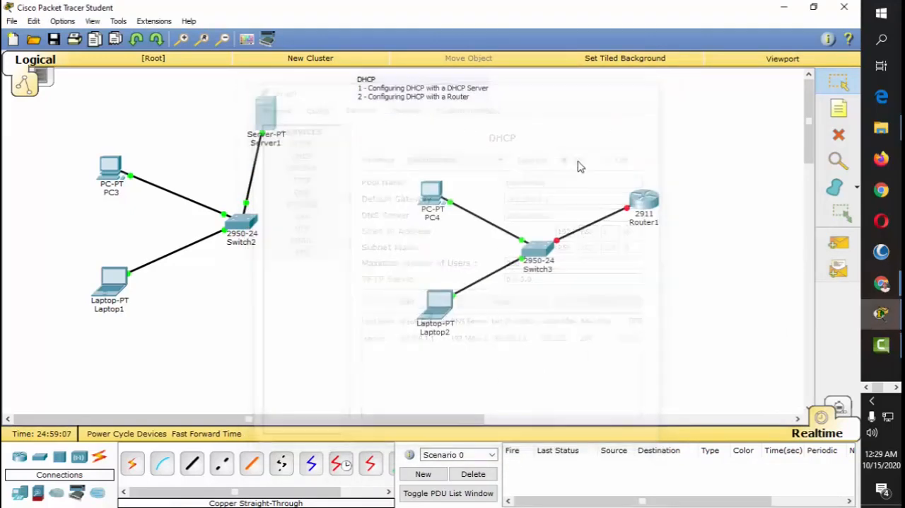
Step: Reopen Router1's command line and enable the g0/0 interface with the no shut command
left_click(653, 202)
left_click_drag(474, 93, 416, 69)
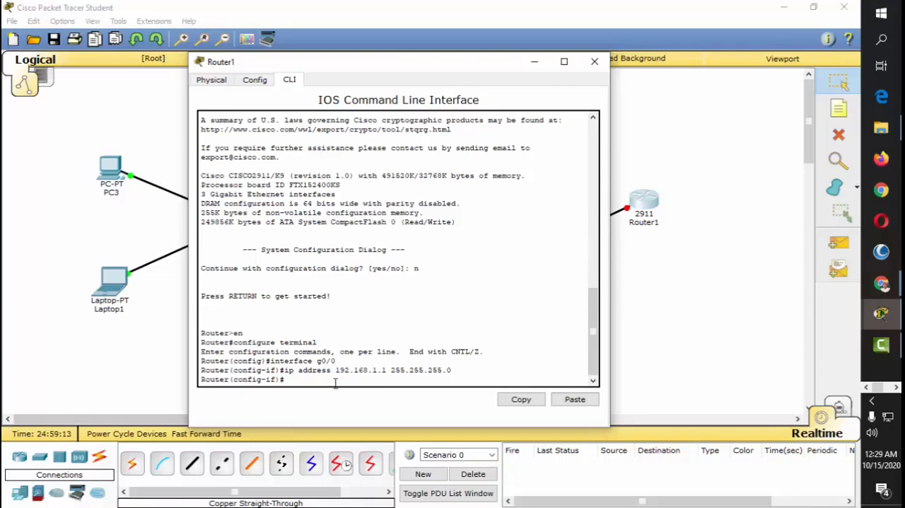
type("no shut")
key("BackSpace")
type("t")
key("BackSpace")
key("BackSpace")
key("BackSpace")
key("BackSpace")
key("BackSpace")
key("BackSpace")
key("BackSpace")
type("shutdun")
key("BackSpace")
key("BackSpace")
type("own")
key("BackSpace")
key("BackSpace")
key("BackSpace")
key("BackSpace")
key("BackSpace")
key("BackSpace")
key("BackSpace")
type("no shut")
key("Return")
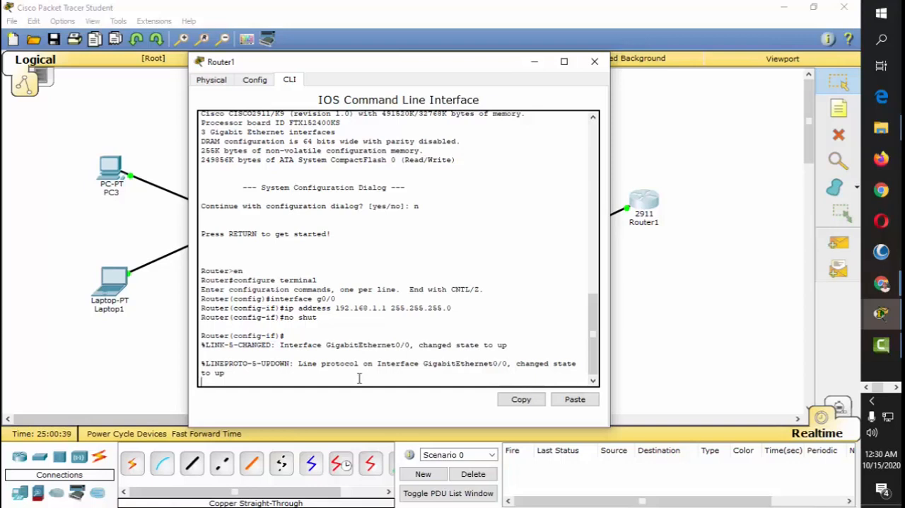
key("Return")
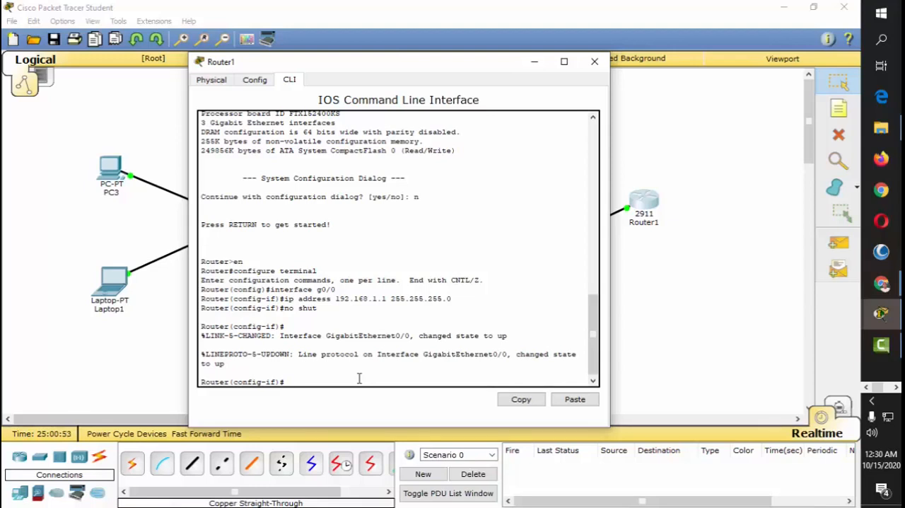
Step: Review the start IP address and other DHCP pool settings on Server1 for comparison with the router
left_click(594, 62)
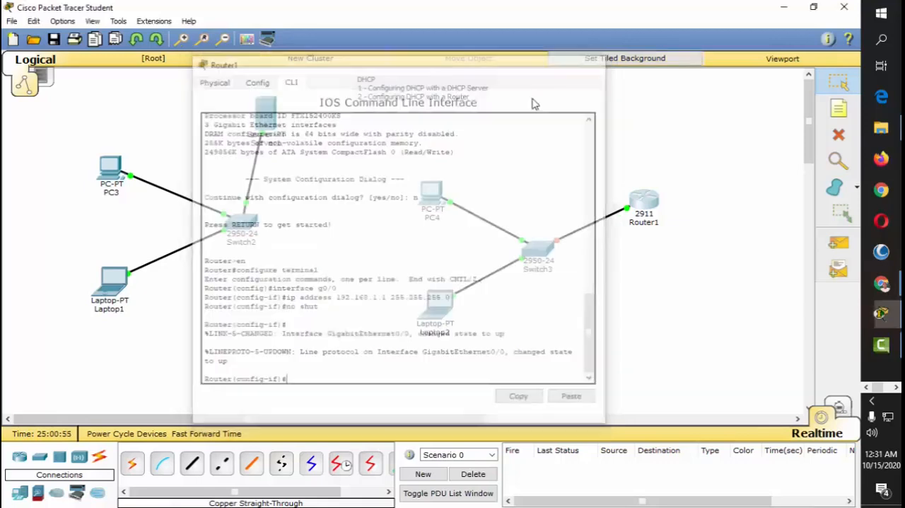
left_click(264, 113)
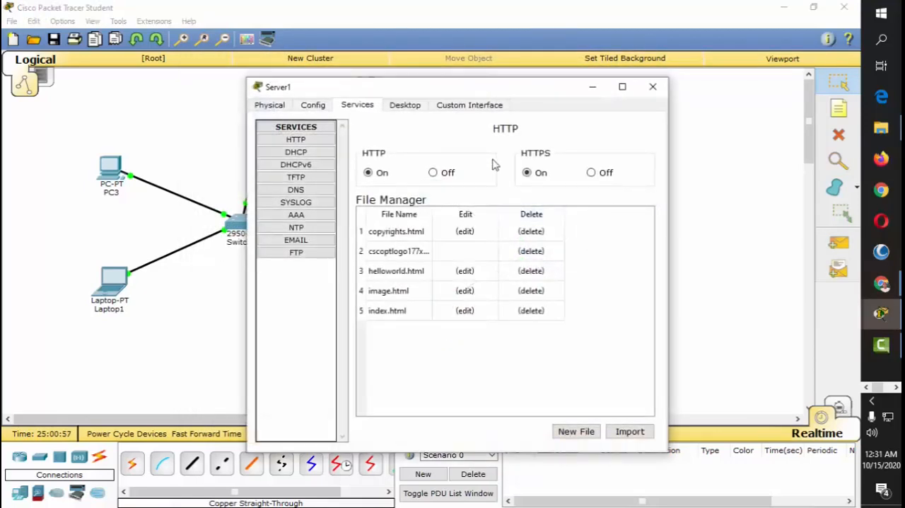
left_click(312, 153)
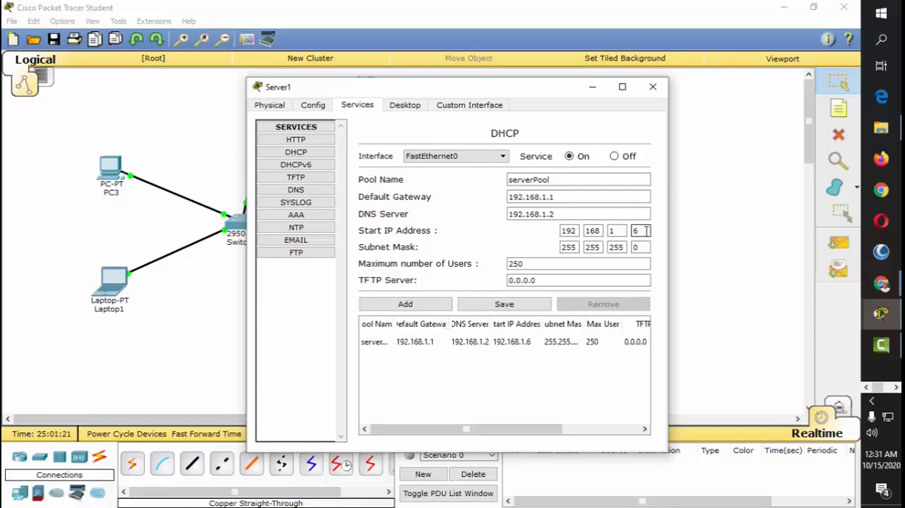
left_click(653, 87)
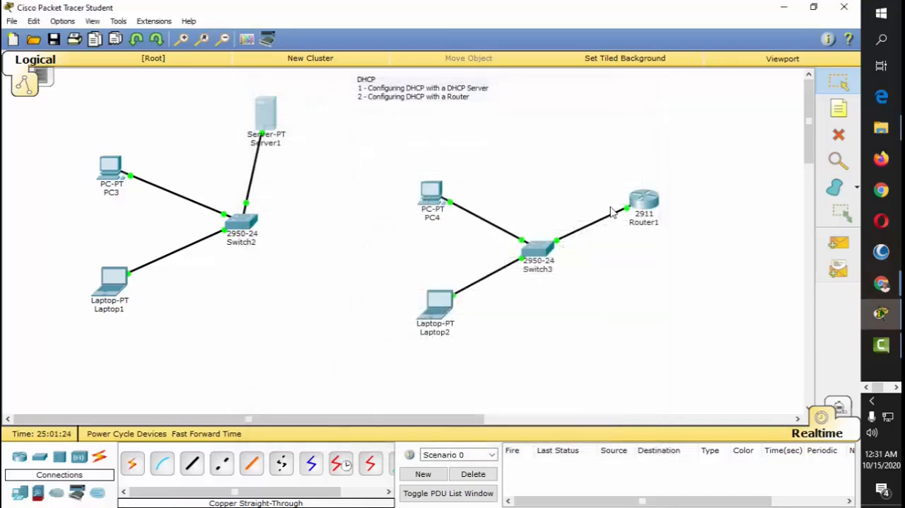
Step: Exclude addresses 192.168.1.1 through 192.168.1.5 from DHCP assignment on Router1 with the ip dhcp excluded-address command
left_click(647, 202)
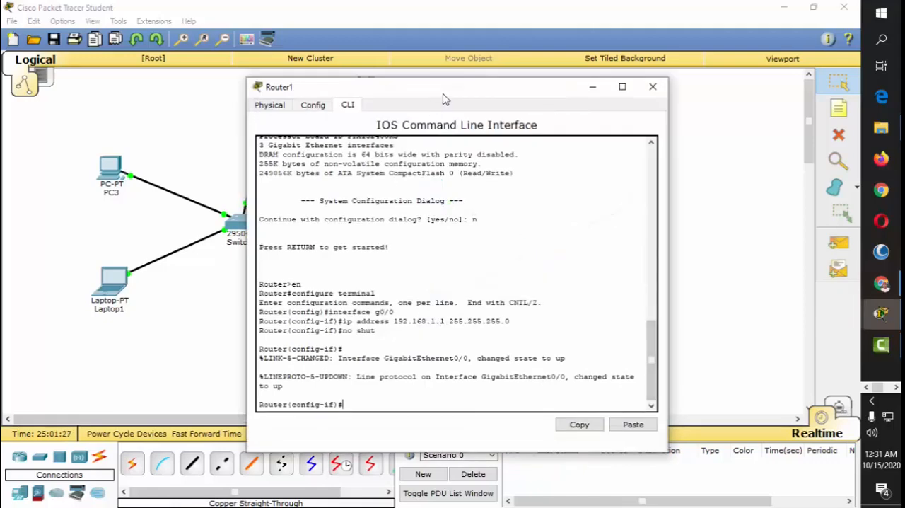
left_click_drag(440, 94, 432, 65)
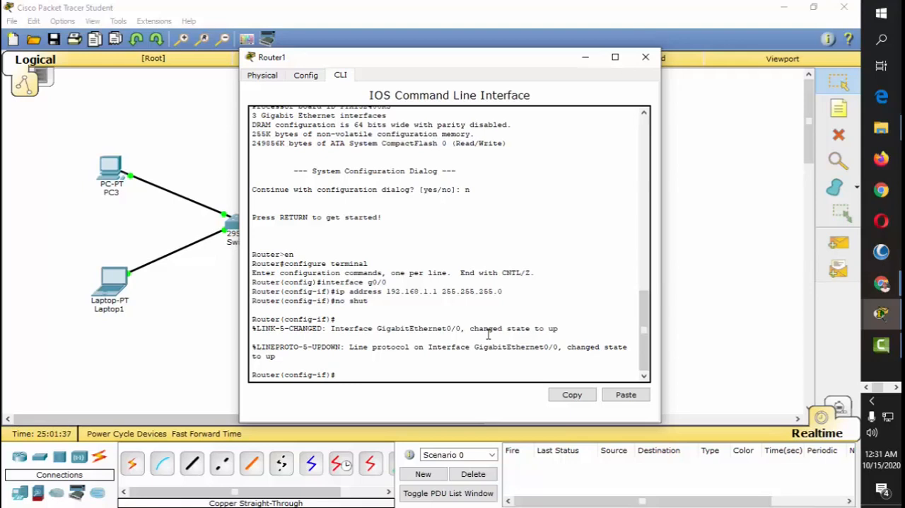
type("ip dhcp excluded-adress")
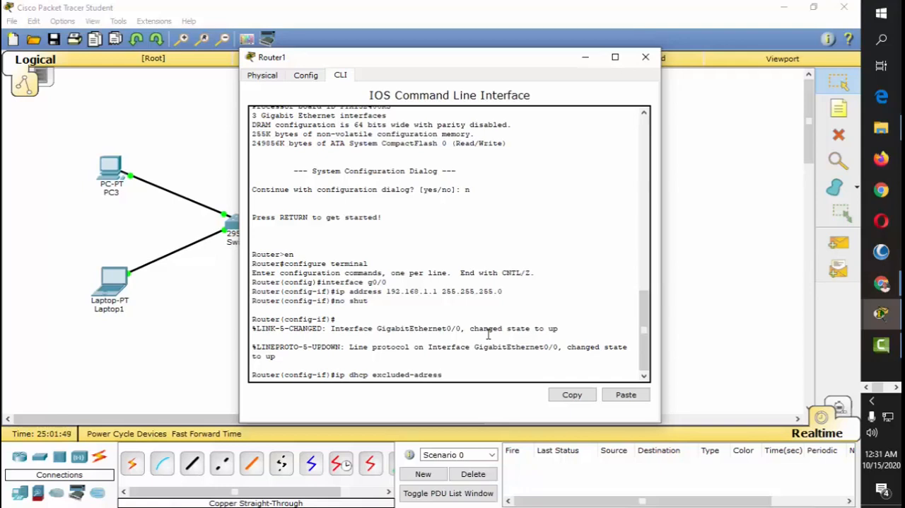
key("BackSpace")
key("BackSpace")
key("BackSpace")
key("BackSpace")
key("BackSpace")
type("ddress 192")
key("BackSpace")
type("2.168.1.1")
type("192.168.1.")
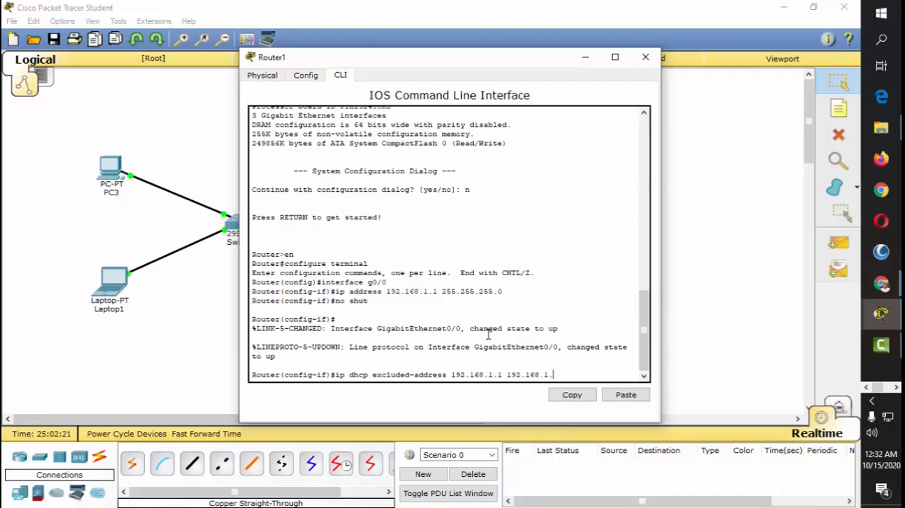
type("6")
key("BackSpace")
type("5")
key("Return")
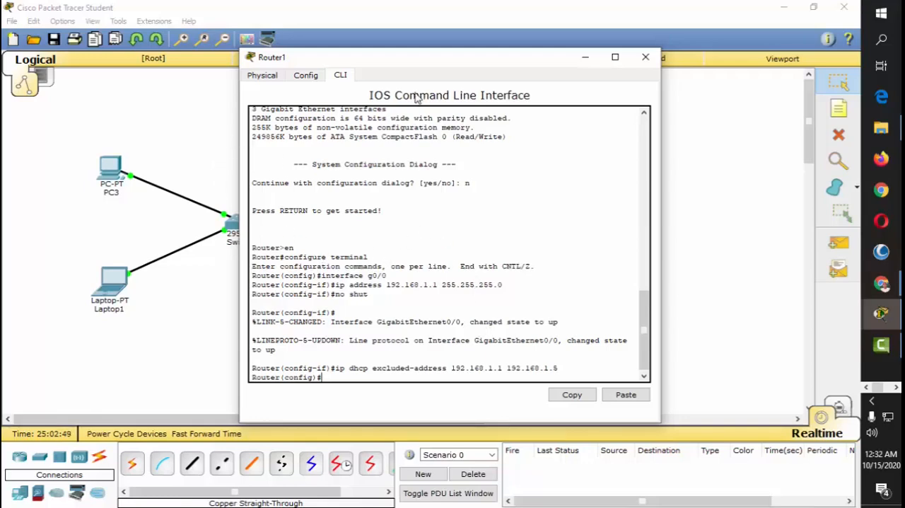
Step: Check the pool name in Server1's DHCP service settings and close the server window
left_click(645, 57)
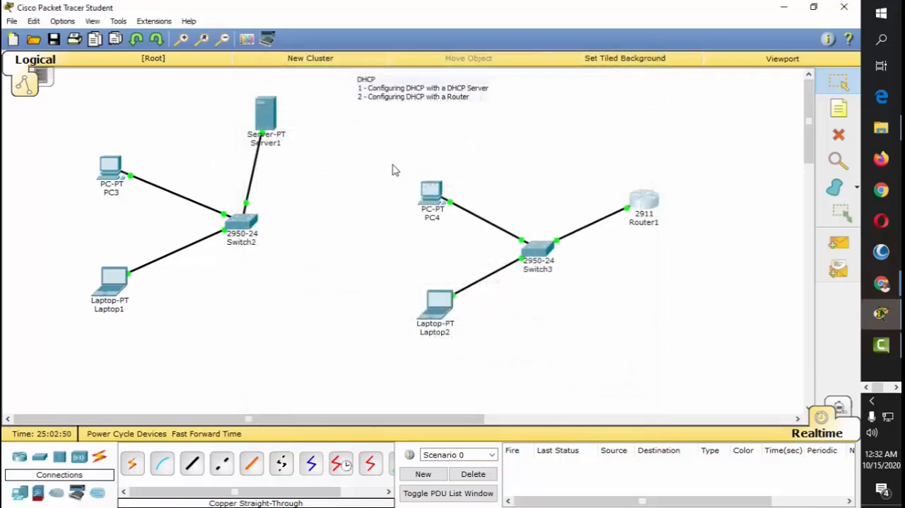
left_click(264, 114)
left_click(297, 152)
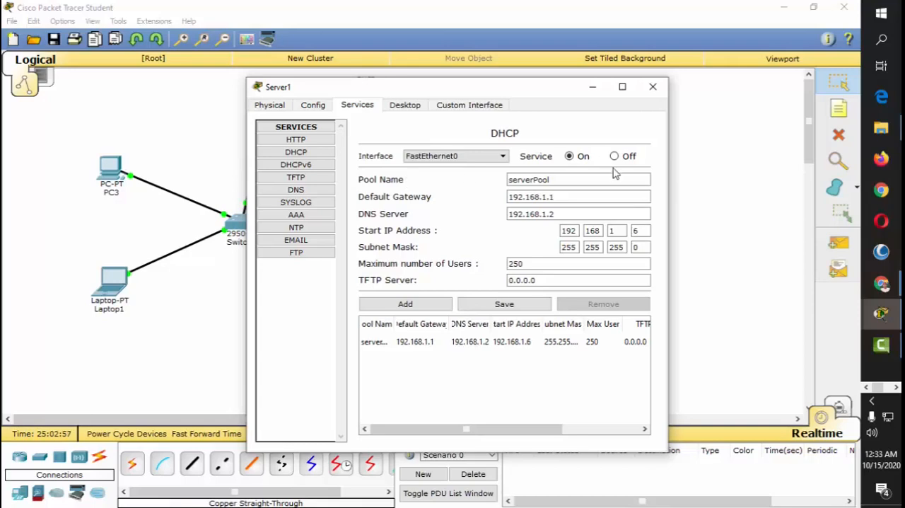
left_click(654, 87)
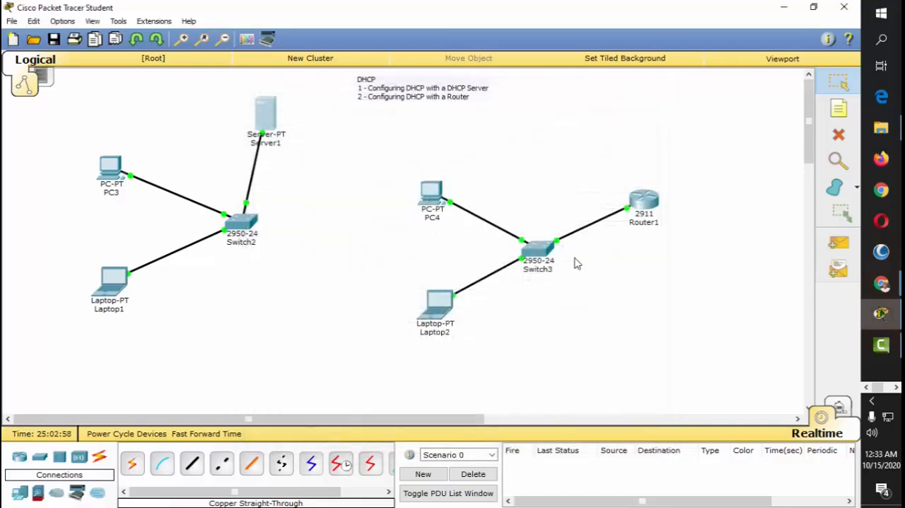
Step: Create a DHCP pool named myfirstdhcp on Router1 with the ip dhcp pool command
left_click(646, 202)
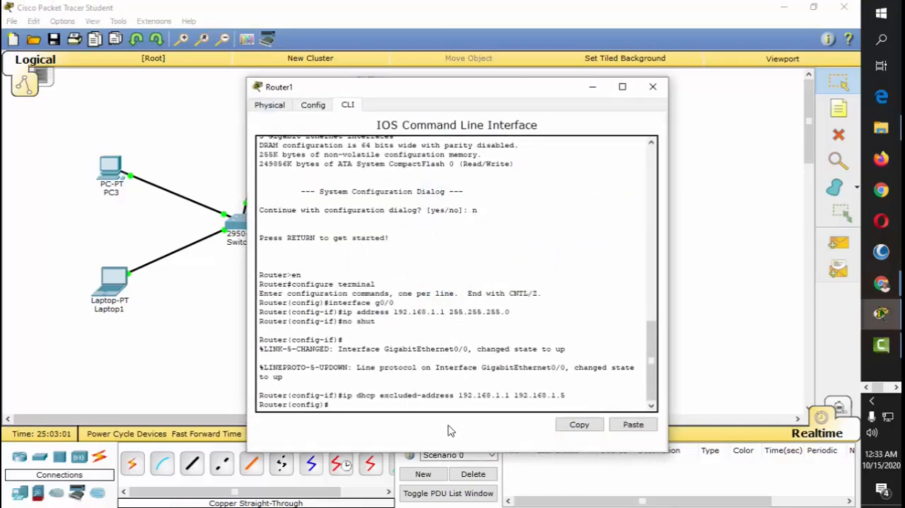
type("ip dhcp pool")
type("yaddresses")
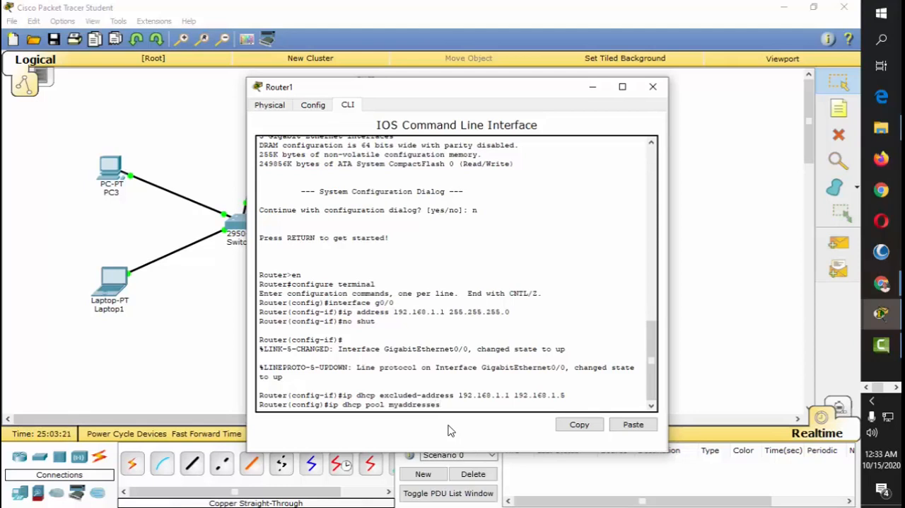
key("BackSpace")
key("BackSpace")
key("BackSpace")
key("BackSpace")
key("BackSpace")
key("BackSpace")
key("BackSpace")
key("BackSpace")
key("BackSpace")
type("firstdhcp")
key("Return")
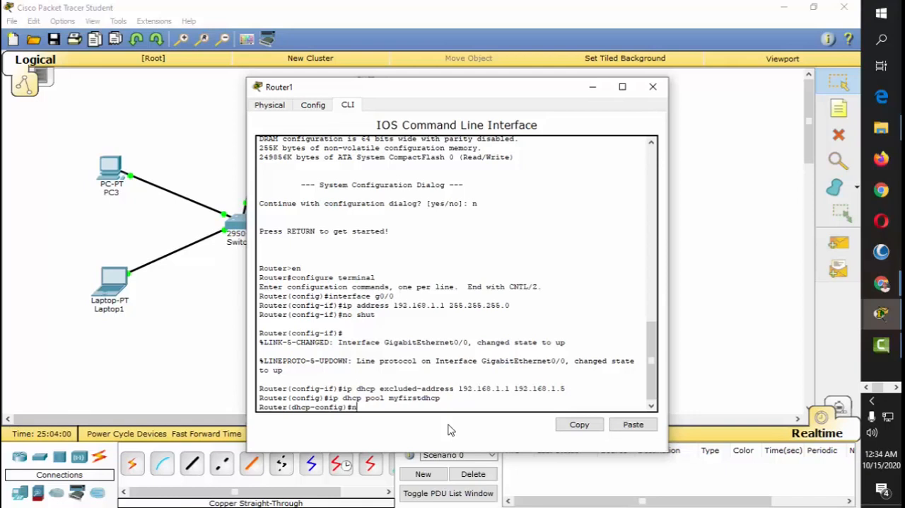
Step: Define the DHCP pool's network as 192.168.1.1 with subnet mask 255.255.255.0
type("etwork 192.168.1.1 25")
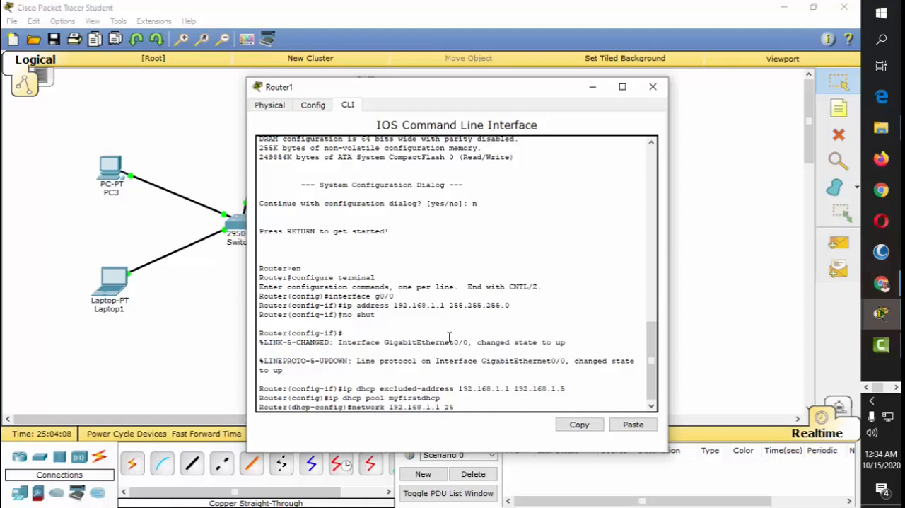
type("5.255.255.0")
key("Return")
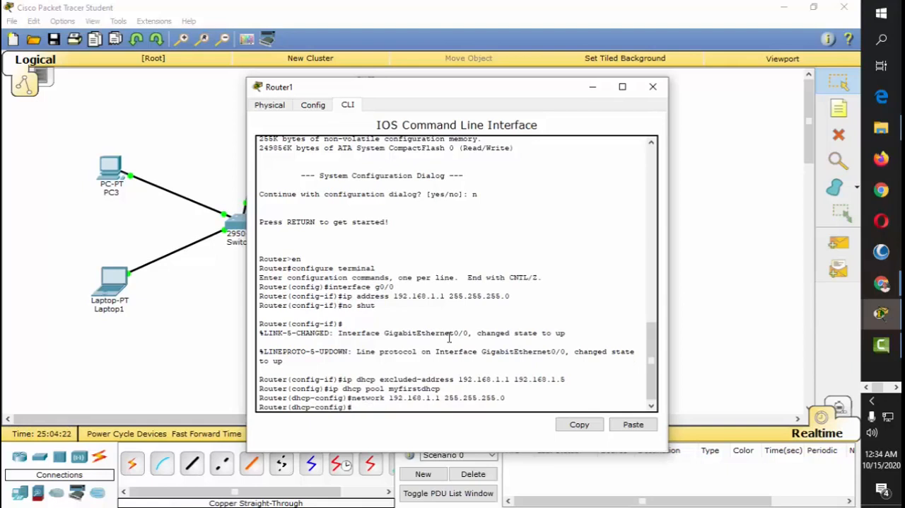
Step: Set the DHCP pool's default gateway to 192.168.1.1 with the default-router command
type("default-router 192.1")
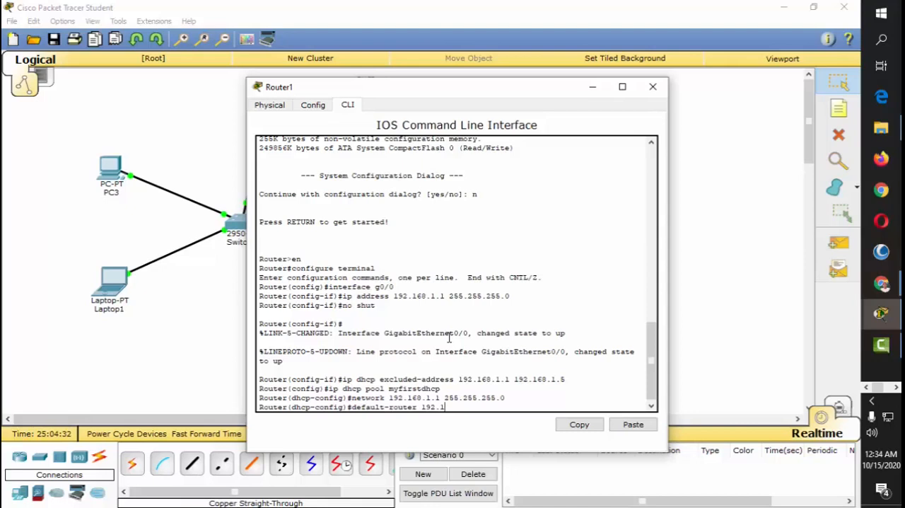
type("68.1.1")
key("Return")
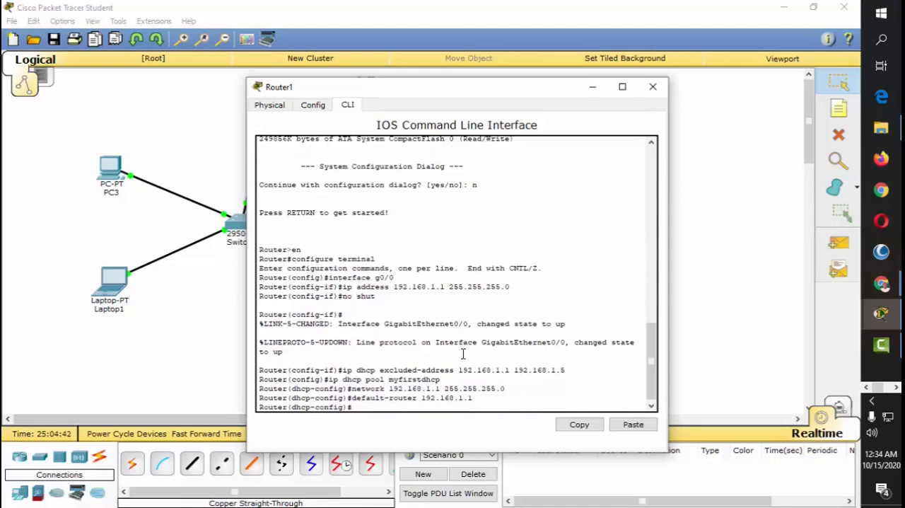
Step: Set the DHCP pool's DNS server to 192.168.1.2 with the dns-server command
type("dns-server 192.168")
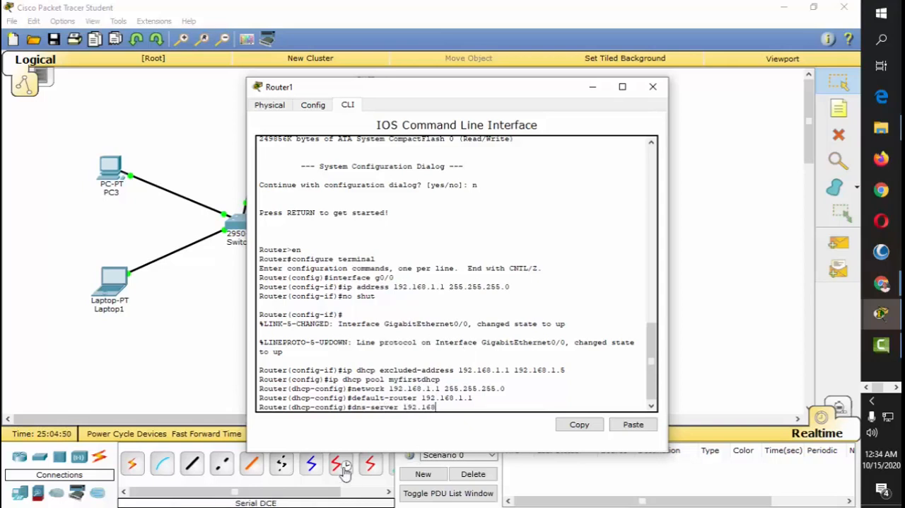
type(".1.2")
key("Return")
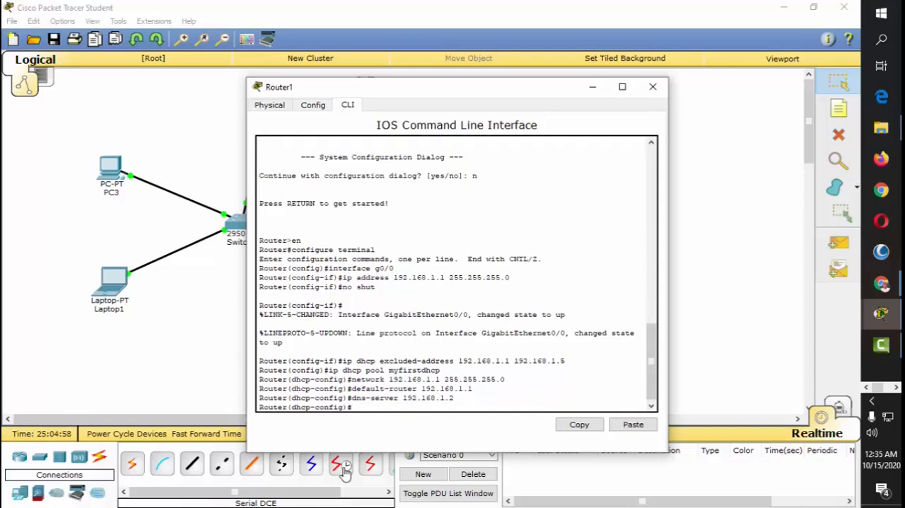
Step: Exit the DHCP, global configuration and privileged modes to end Router1's console session, and close the router window
type("exit")
key("Return")
type("exit")
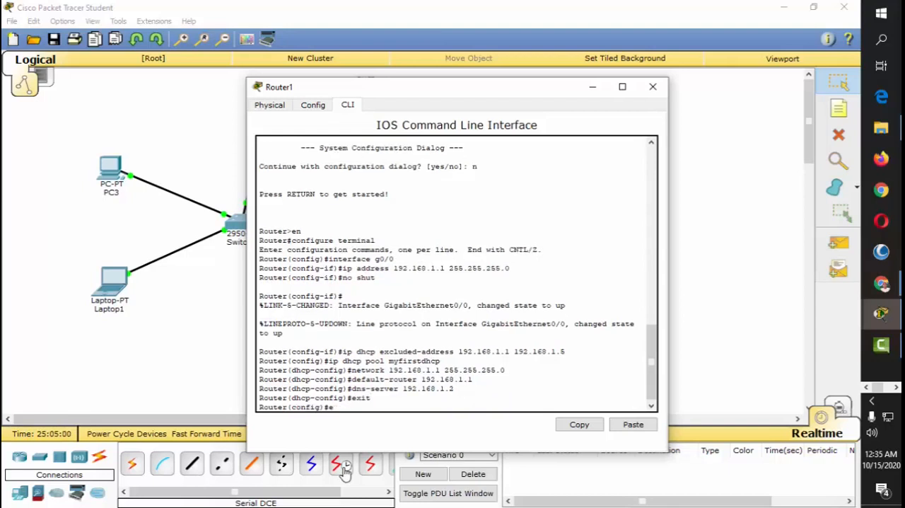
key("Return")
type("exit")
key("Return")
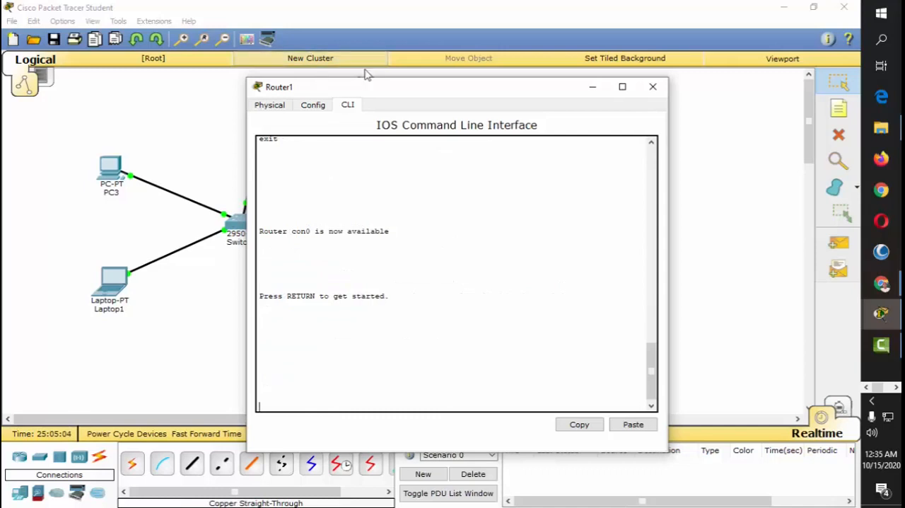
left_click_drag(526, 87, 460, 92)
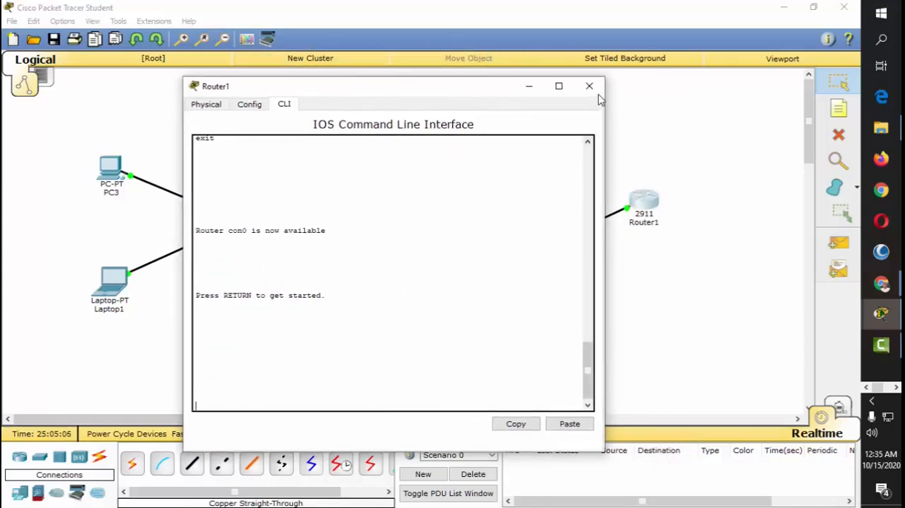
left_click(588, 87)
left_click(657, 280)
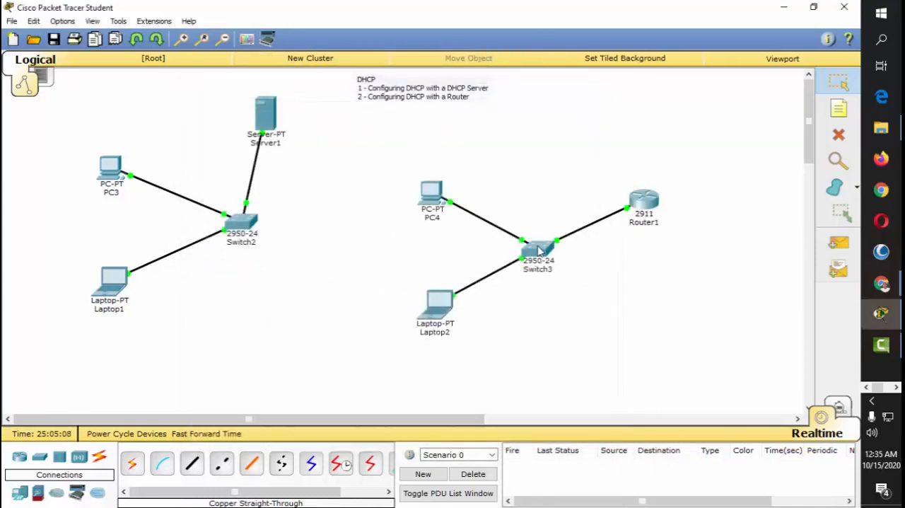
Step: Switch PC4's IPv4 configuration from Static to DHCP, check the assigned addresses, and close its window
left_click_drag(538, 247, 535, 245)
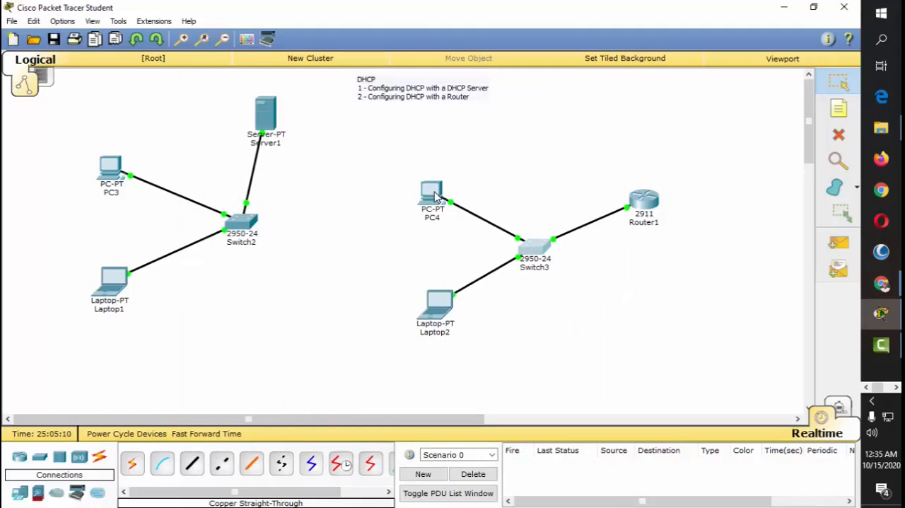
left_click(436, 194)
left_click(316, 167)
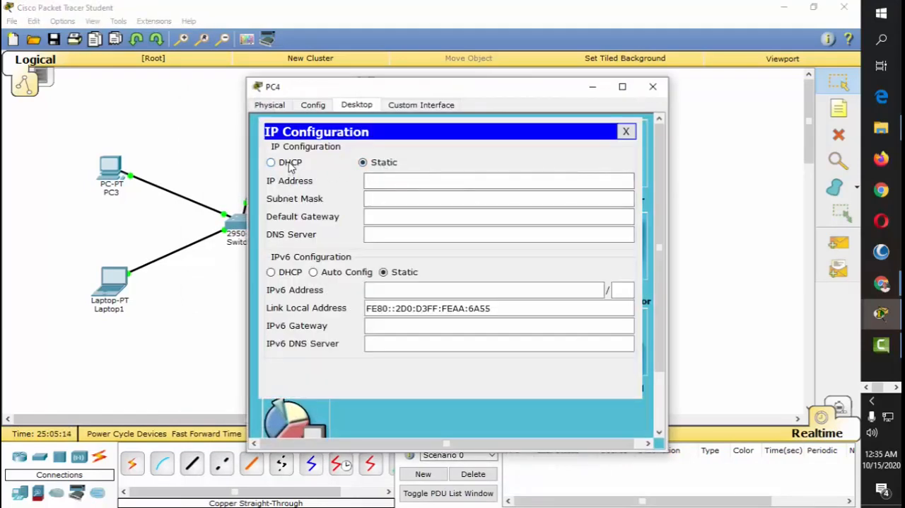
left_click(289, 164)
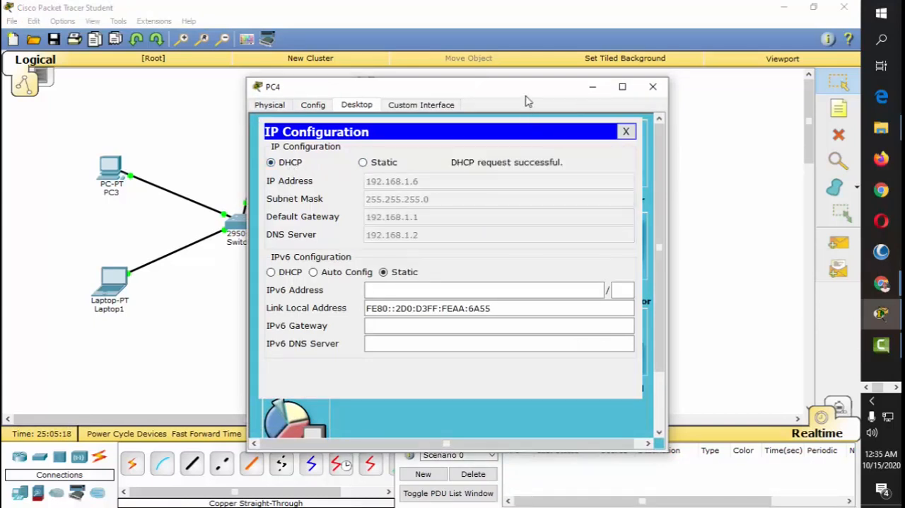
left_click_drag(527, 94, 532, 76)
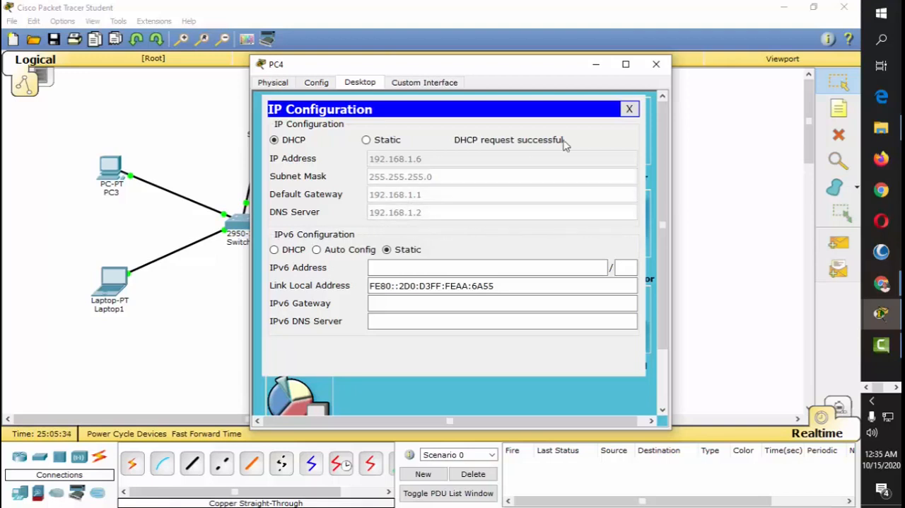
left_click(657, 68)
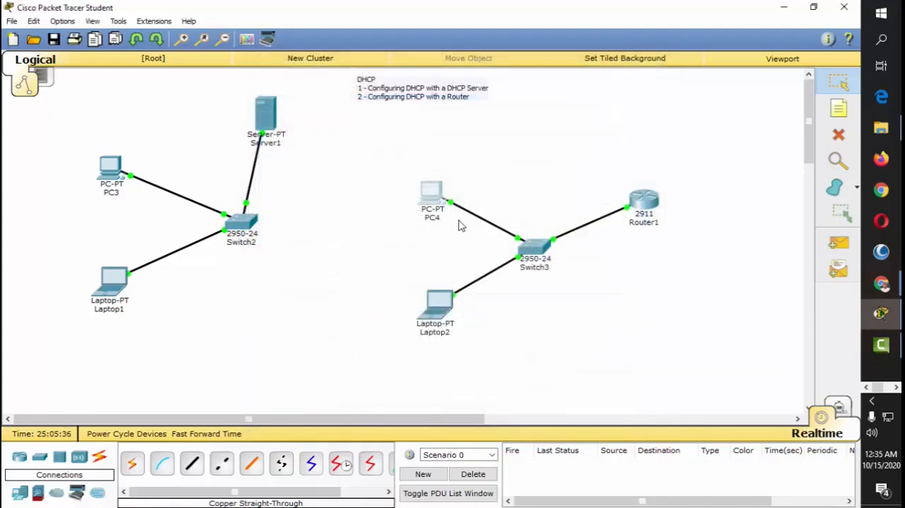
Step: Switch Laptop2's IPv4 configuration to DHCP in its IP Configuration settings and close its window
left_click(444, 313)
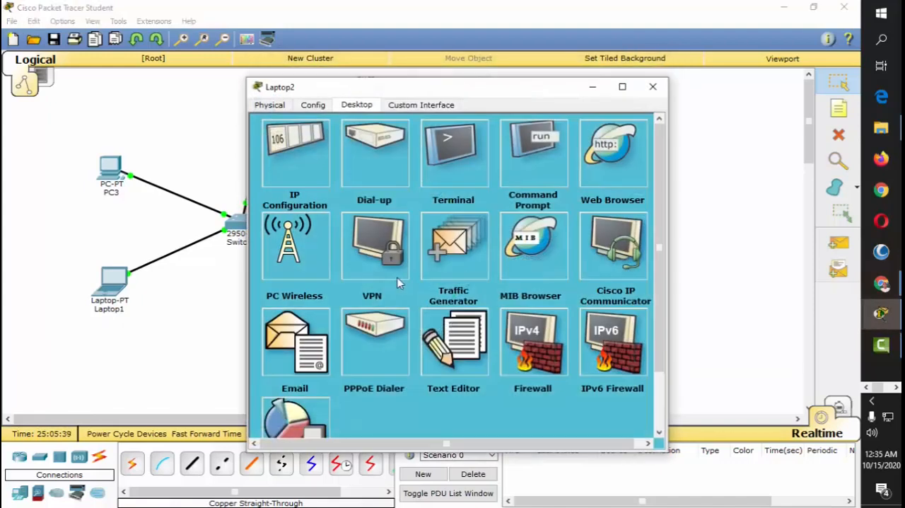
left_click(323, 162)
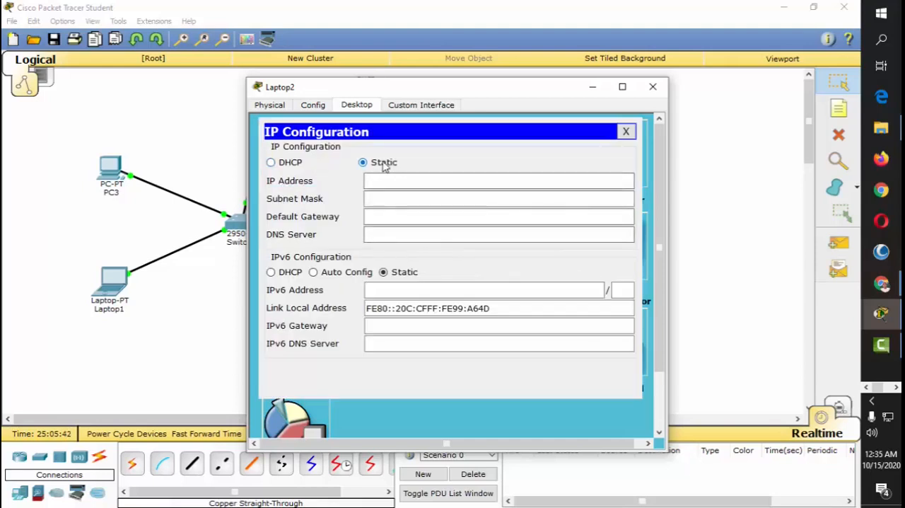
left_click(290, 162)
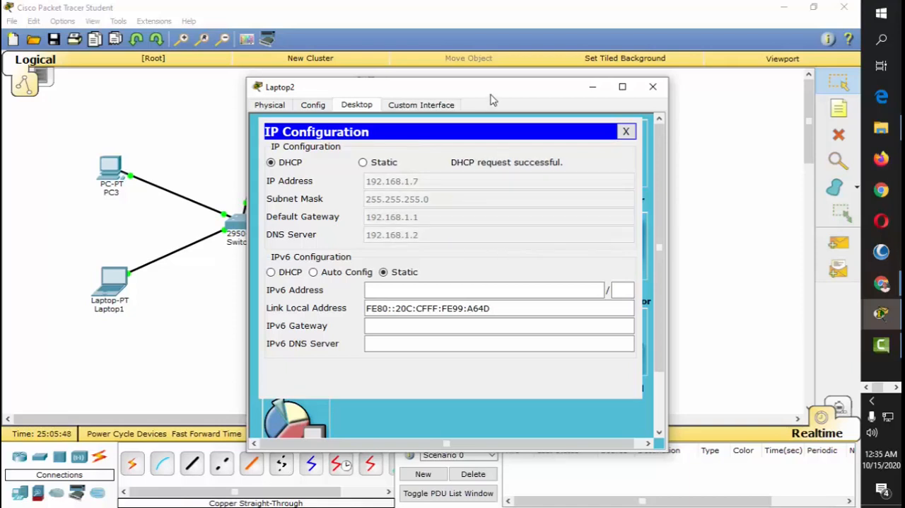
left_click_drag(489, 97, 422, 76)
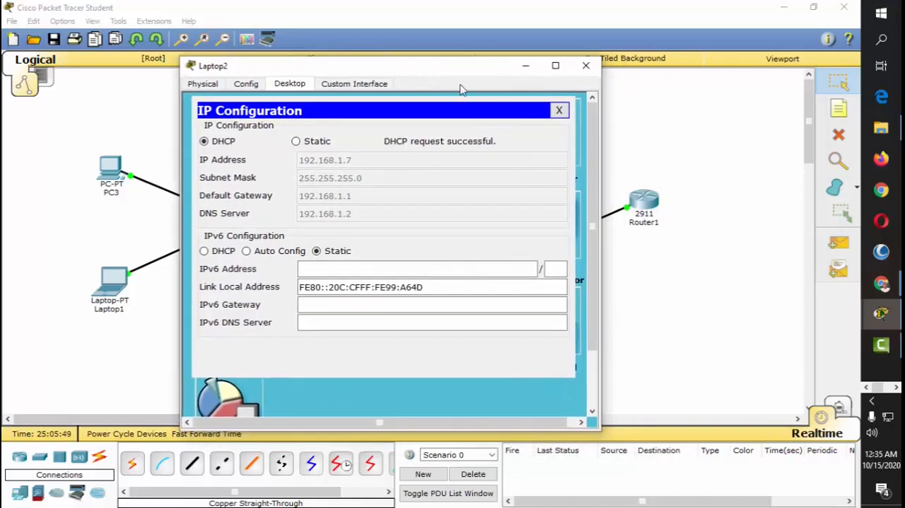
left_click(587, 68)
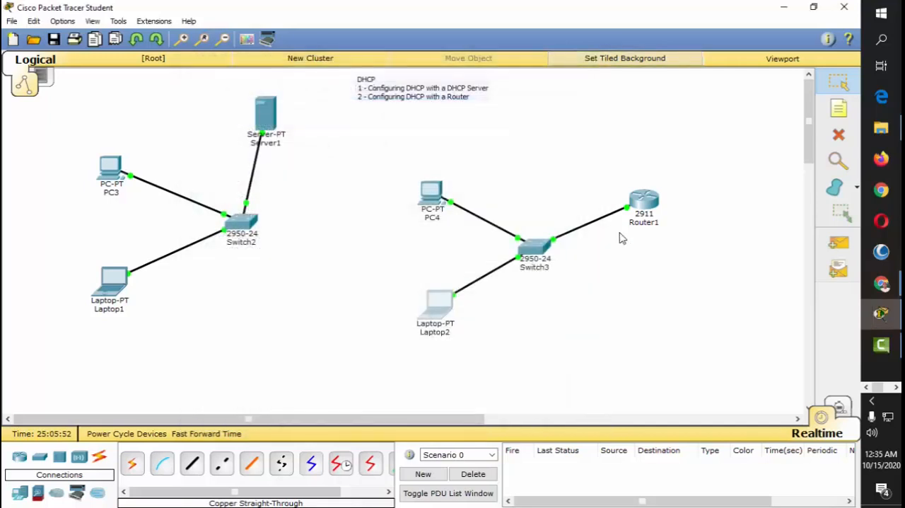